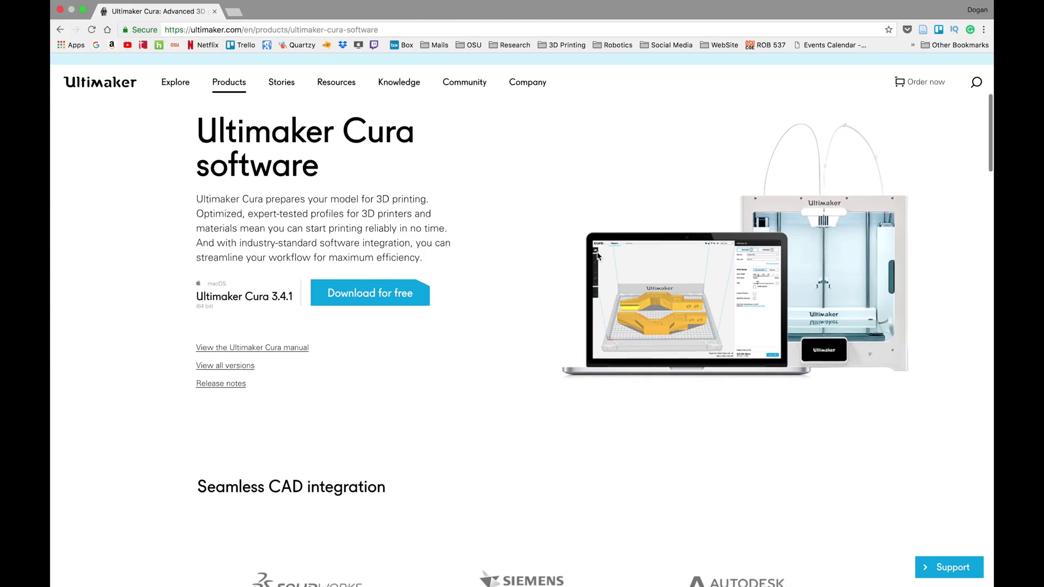
pyautogui.scroll(-1, 598, 255)
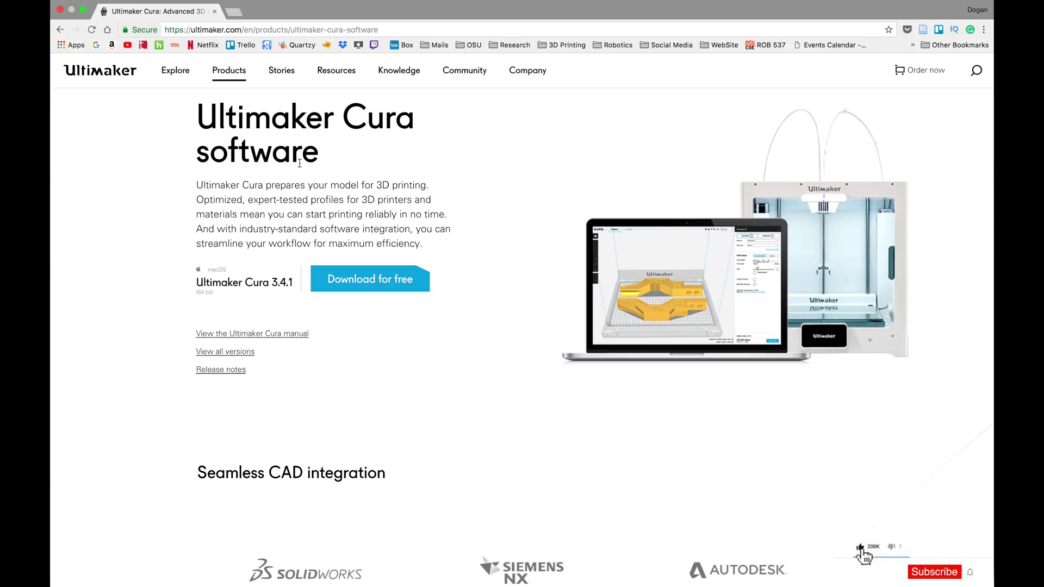
# Download the free Ultimaker Cura 3.4.1 macOS installer, choosing a usage option and declining usage sharing
pyautogui.moveTo(316, 159); pyautogui.dragTo(198, 112)
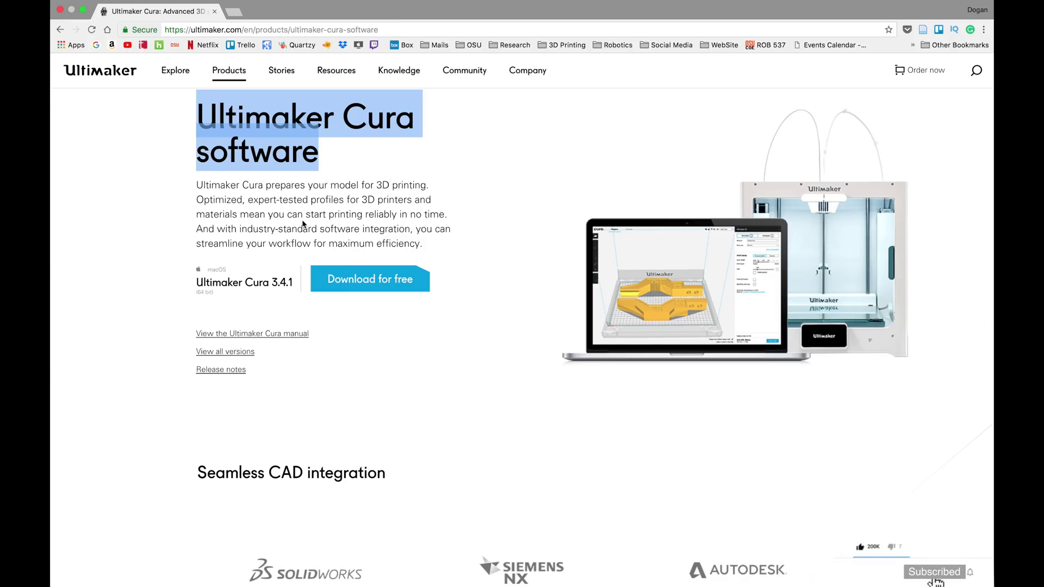
pyautogui.click(199, 283)
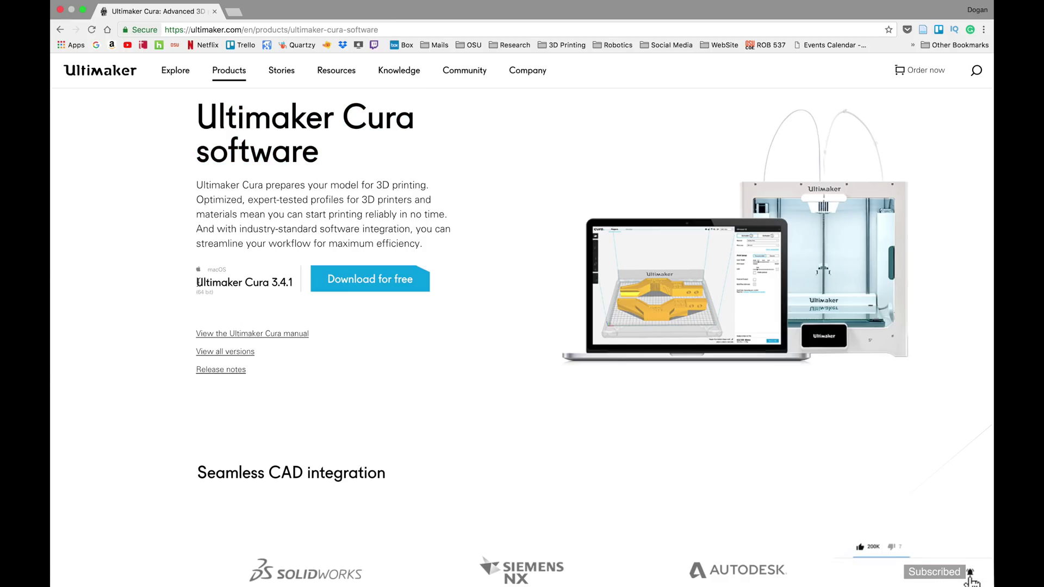
pyautogui.moveTo(199, 283); pyautogui.dragTo(299, 287)
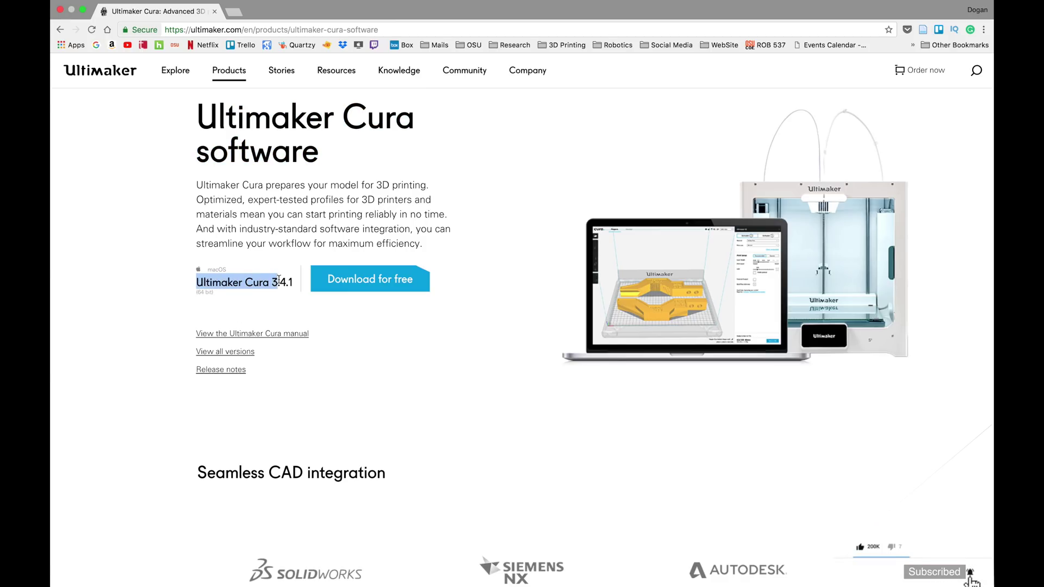
pyautogui.click(339, 284)
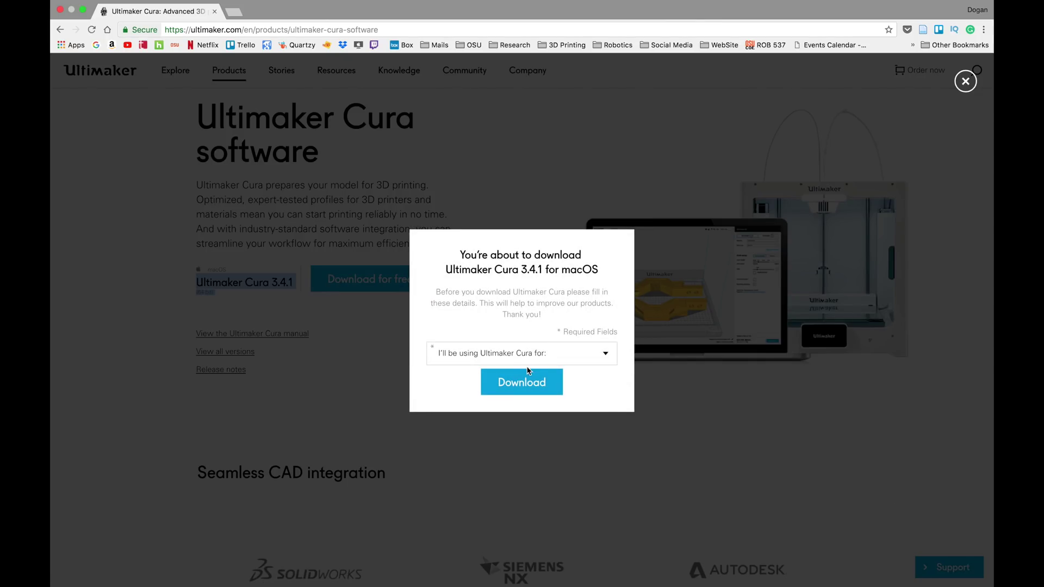
pyautogui.click(528, 357)
pyautogui.click(522, 403)
pyautogui.click(526, 380)
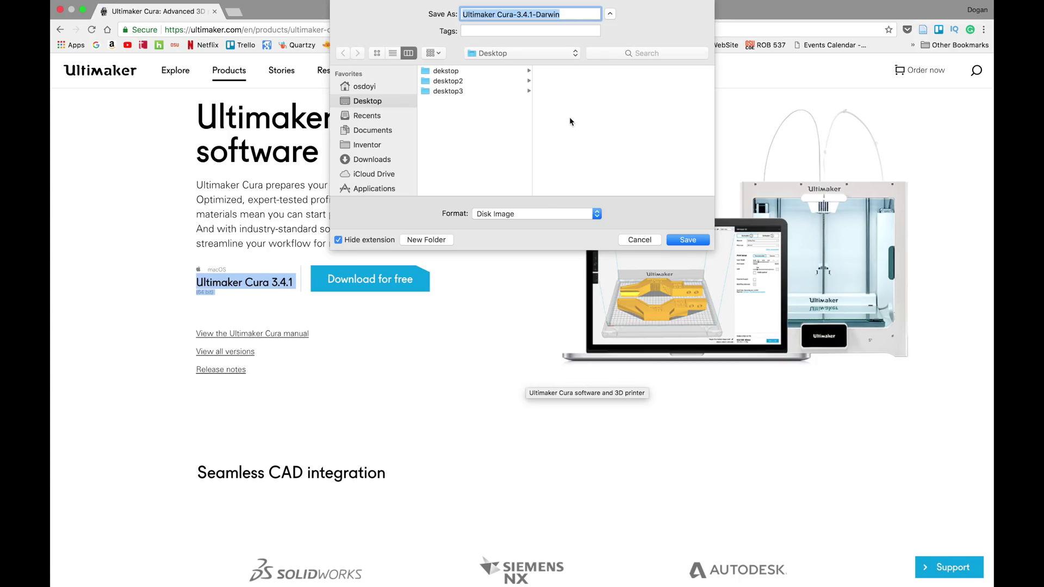
# Save the installer to the Desktop, open the disk image, and replace the older Cura
pyautogui.click(687, 239)
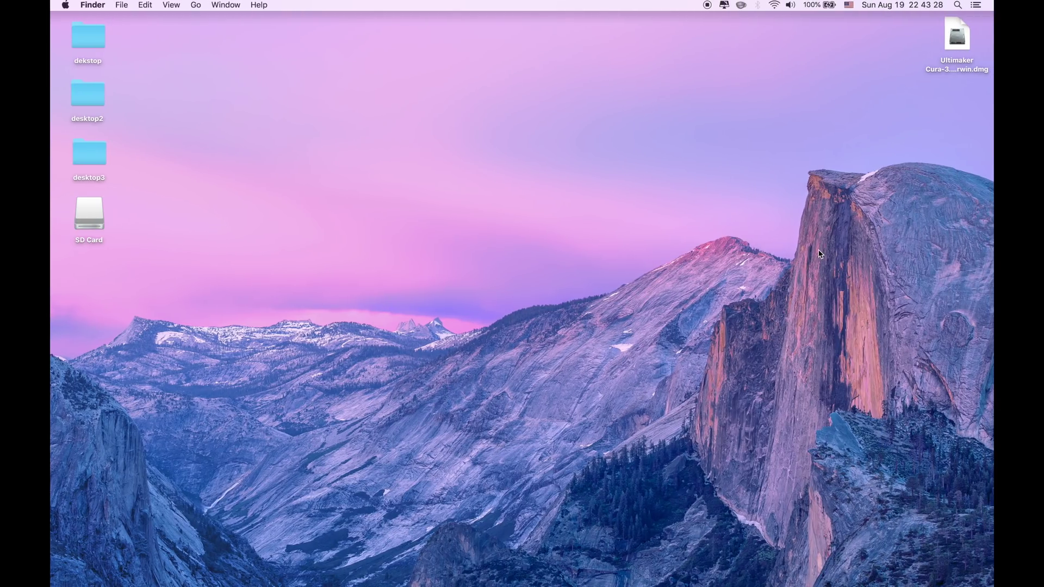
pyautogui.click(958, 54)
pyautogui.doubleClick(958, 54)
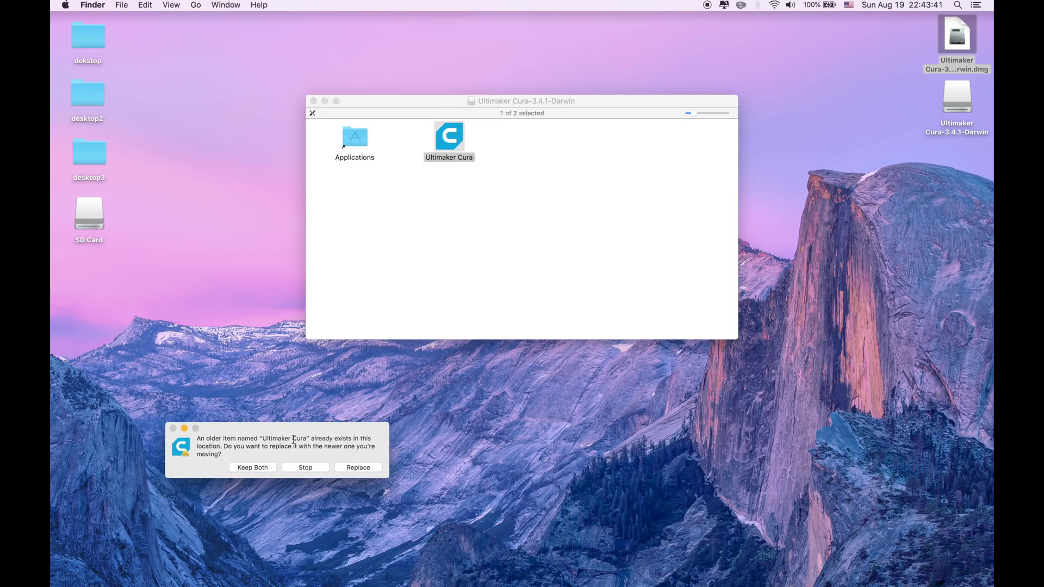
pyautogui.click(348, 467)
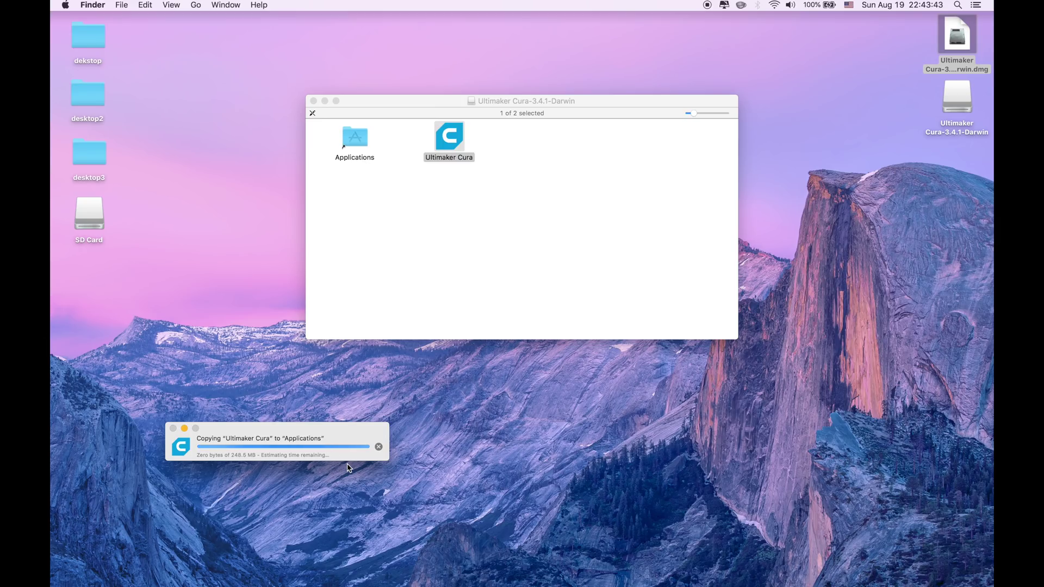
# Launch Ultimaker Cura from Launchpad and open the local printer list in the header
pyautogui.press('F4')
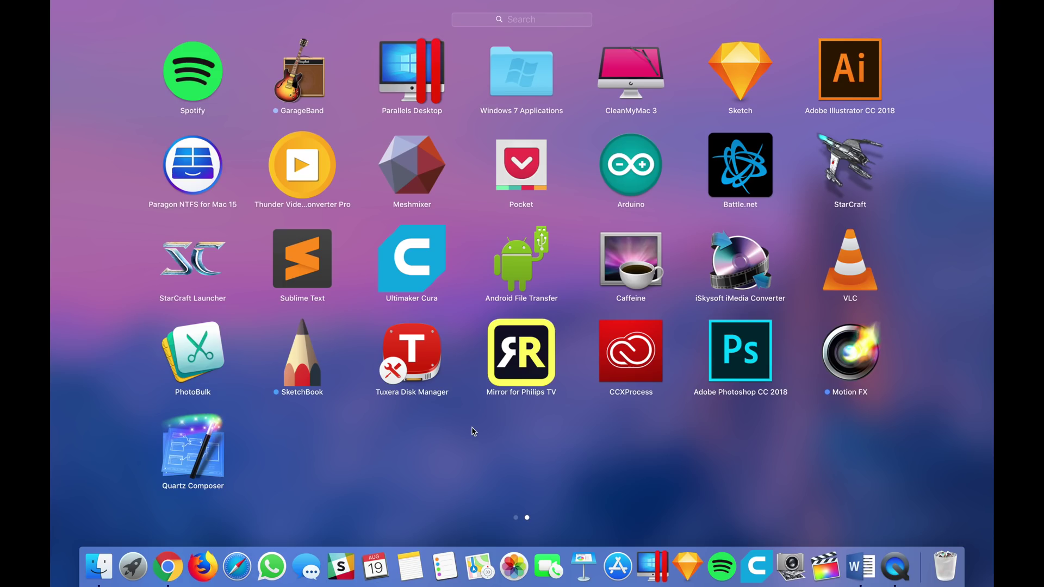
pyautogui.click(423, 248)
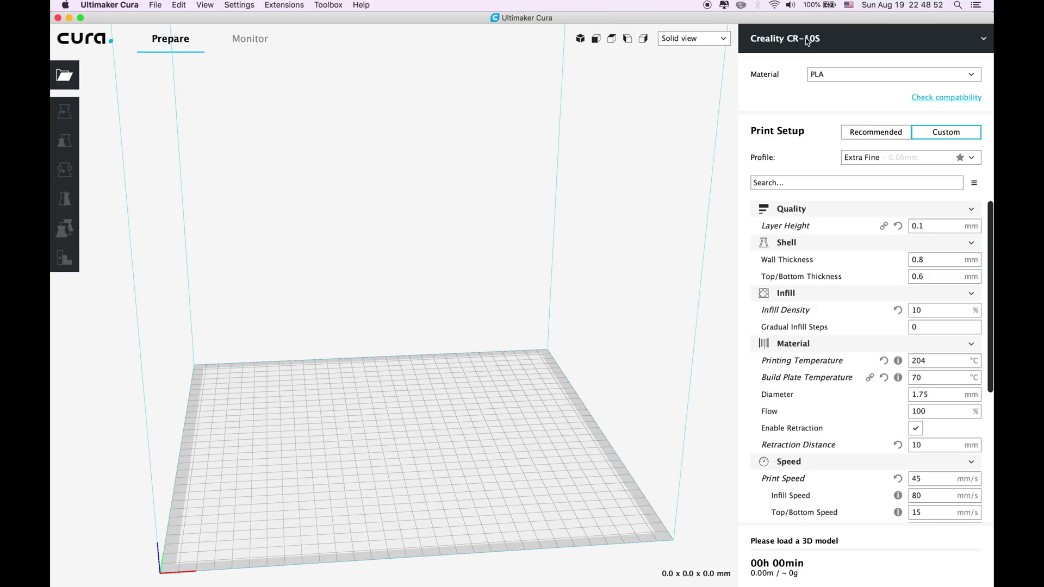
pyautogui.click(808, 42)
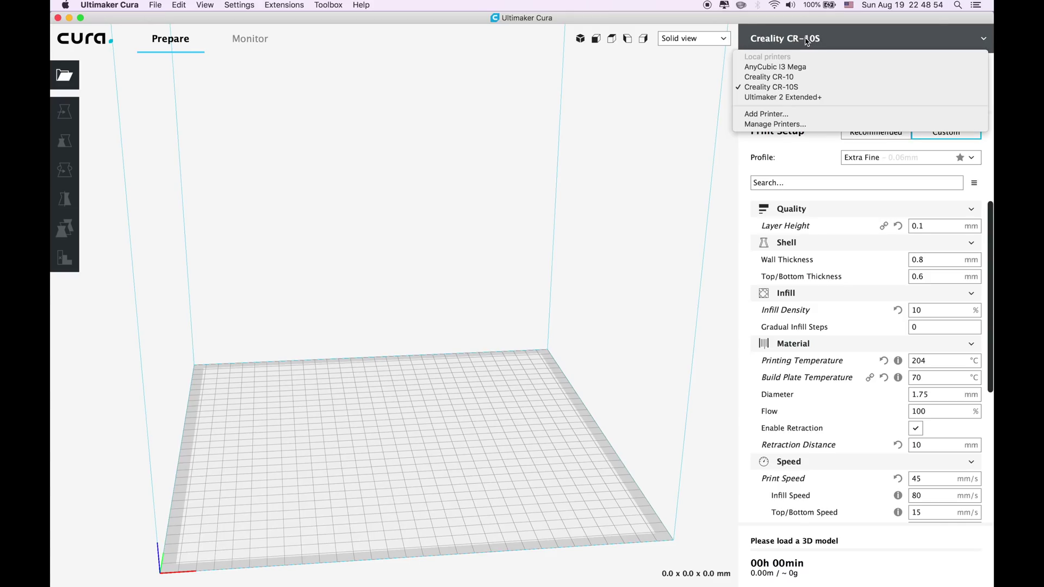
pyautogui.click(464, 130)
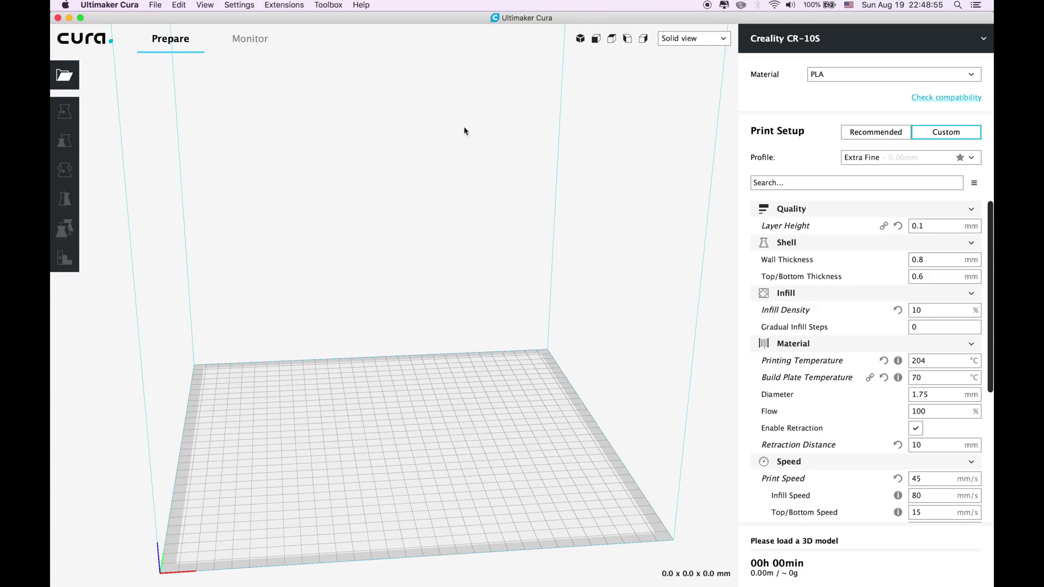
pyautogui.click(797, 40)
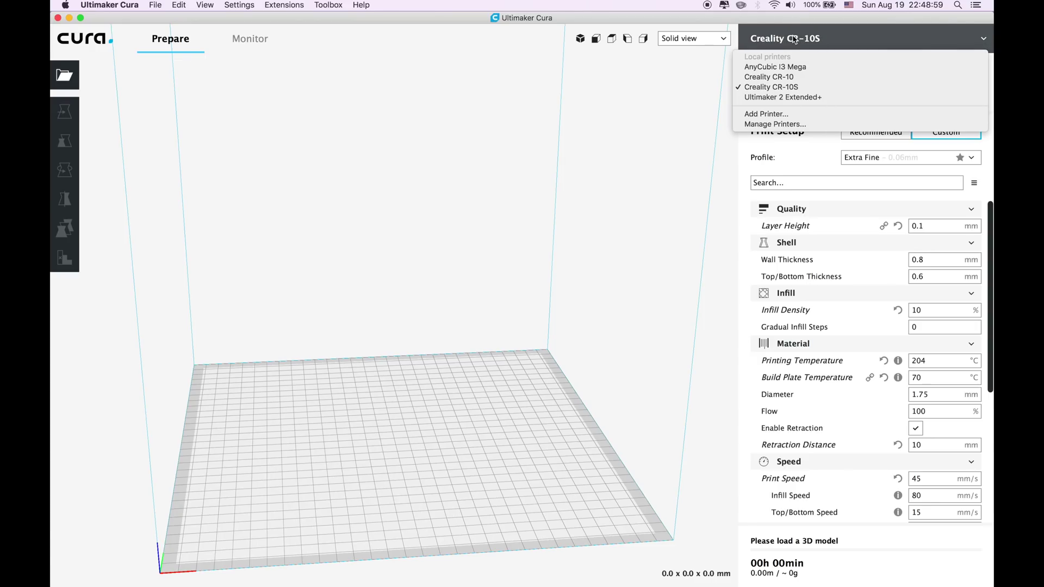
# Add a Custom FDM printer named 'Alfawise U20' from Settings > Printer > Add Printer
pyautogui.click(765, 114)
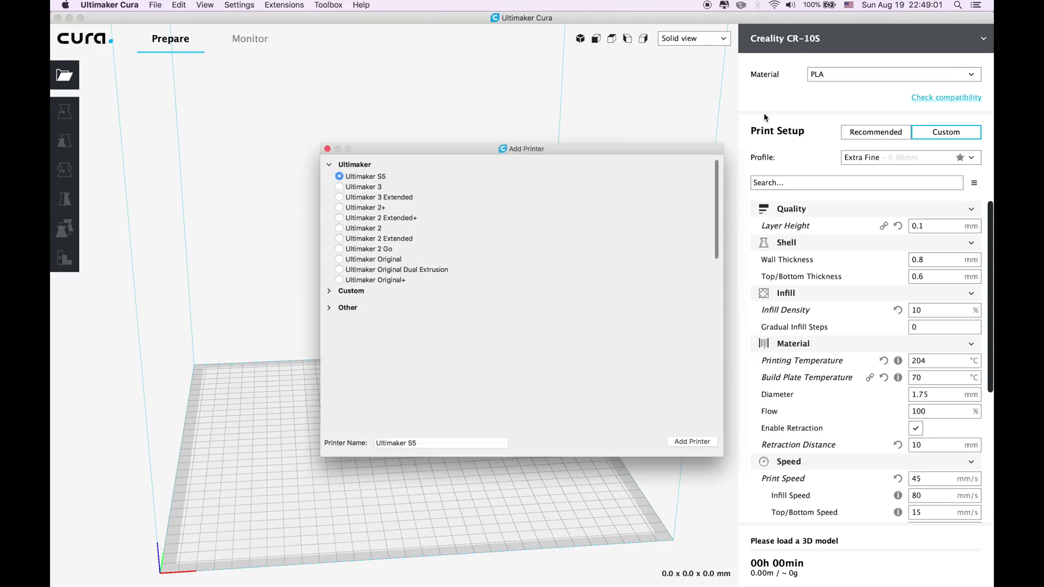
pyautogui.click(327, 148)
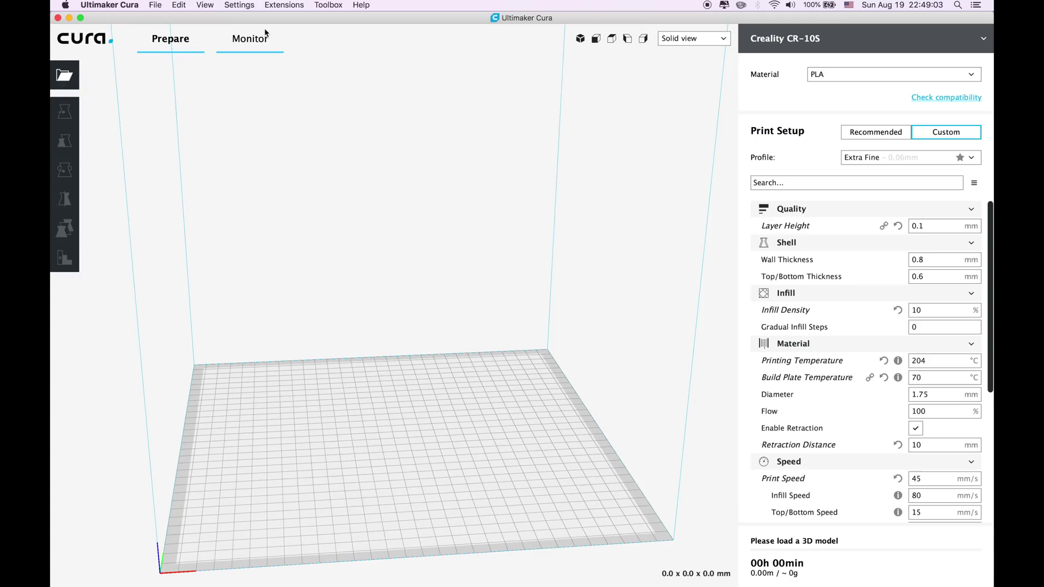
pyautogui.click(239, 6)
pyautogui.moveTo(243, 19)
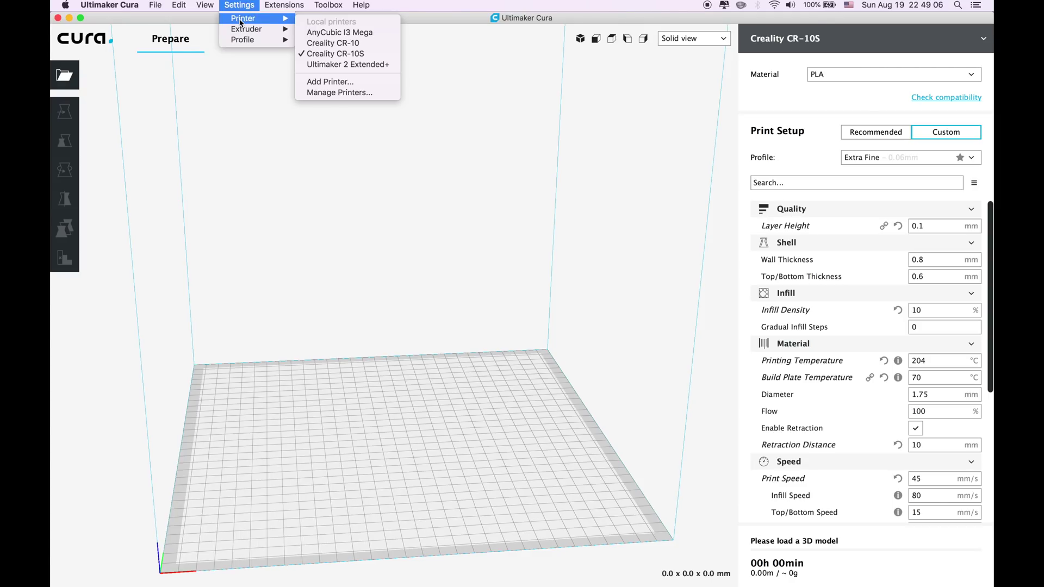
pyautogui.click(333, 80)
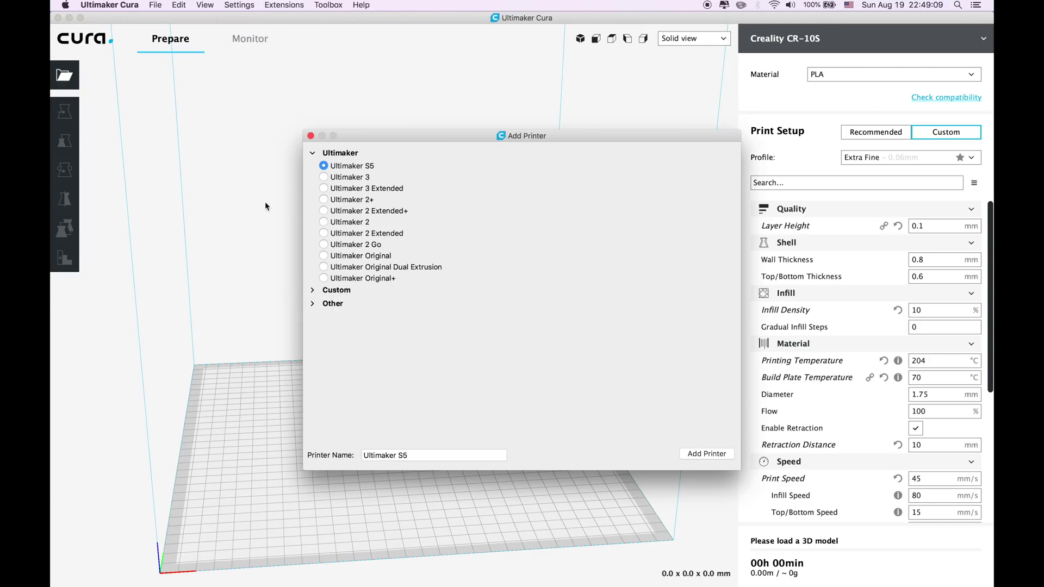
pyautogui.click(314, 291)
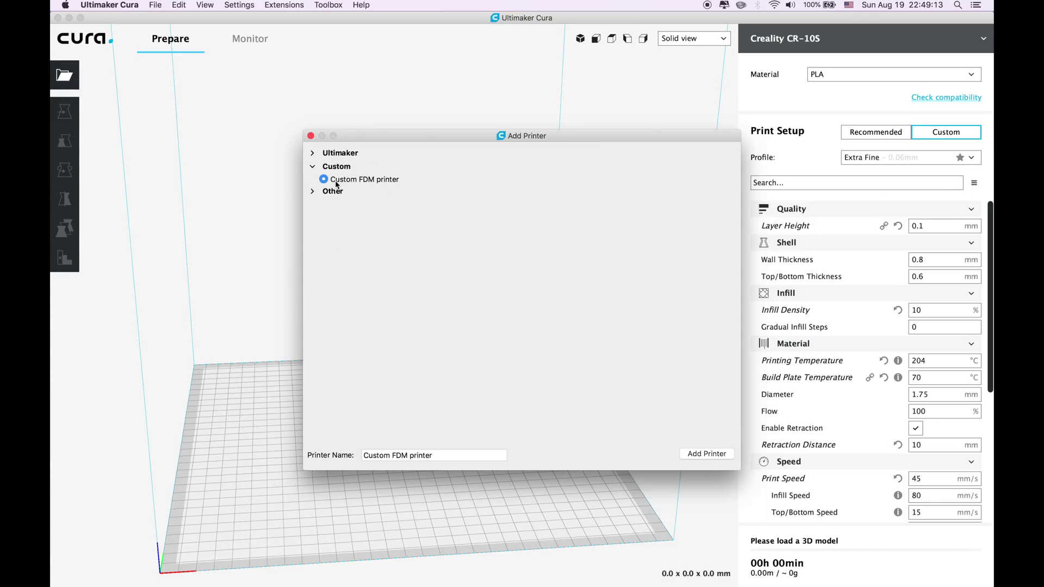
pyautogui.click(446, 454)
pyautogui.write('Alfawise')
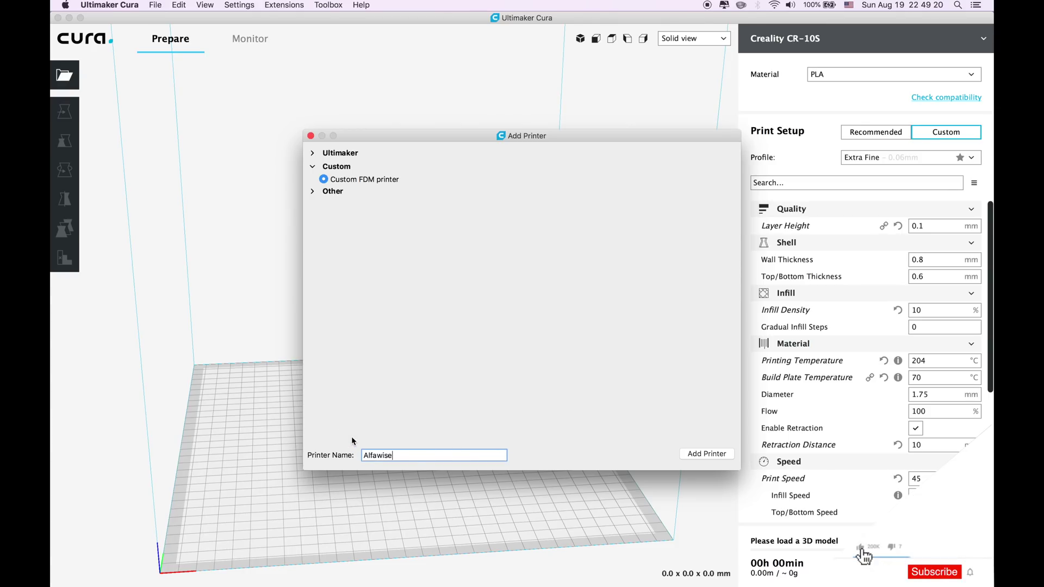
pyautogui.write(' U20')
pyautogui.click(693, 457)
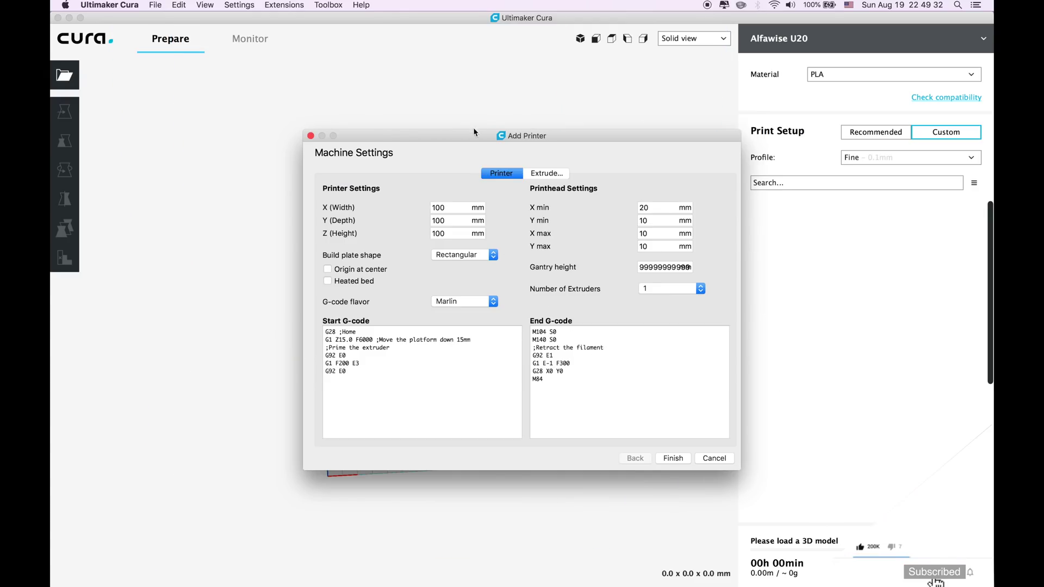
# Set the build volume to 300 × 300 × 400 mm and the gantry height to 0
pyautogui.moveTo(466, 138); pyautogui.dragTo(414, 87)
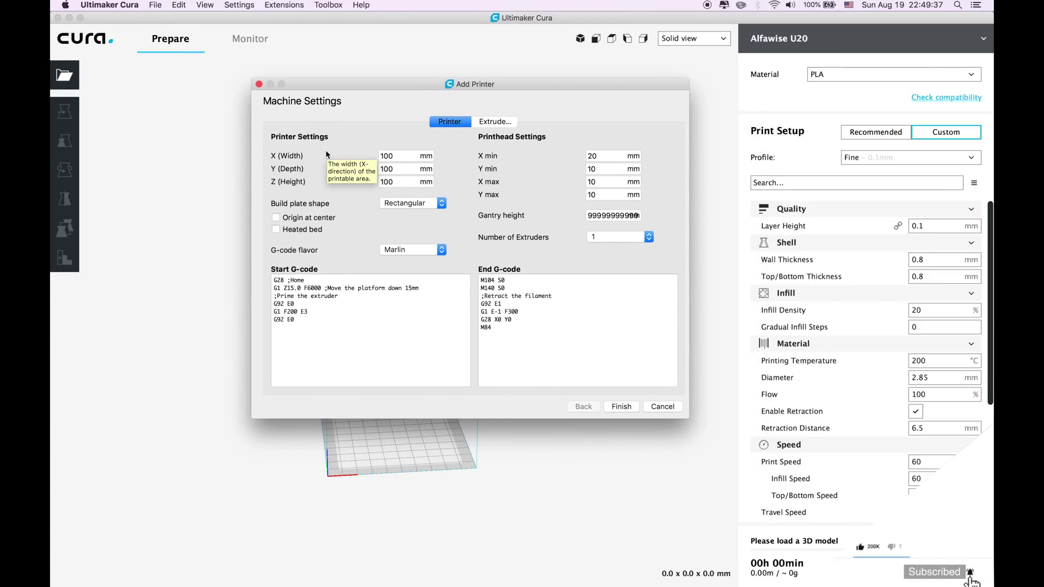
pyautogui.click(400, 156)
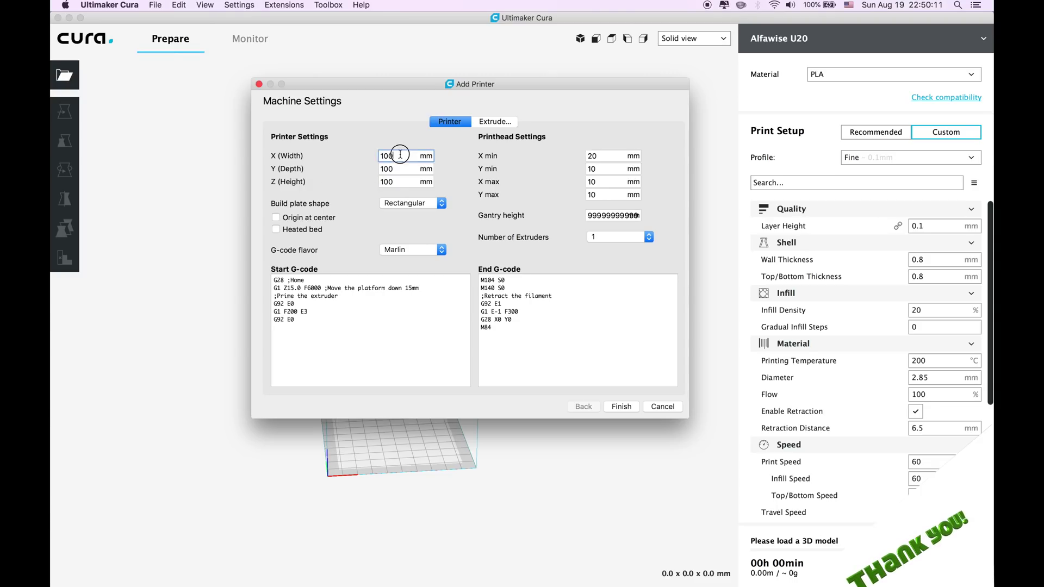
pyautogui.moveTo(400, 155); pyautogui.dragTo(353, 152)
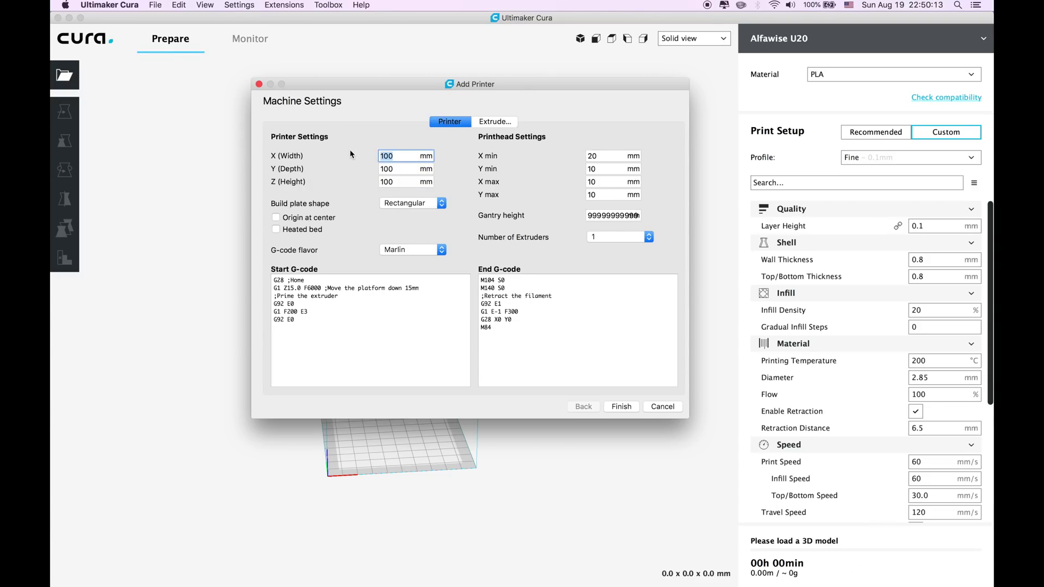
pyautogui.write('300')
pyautogui.press('Tab')
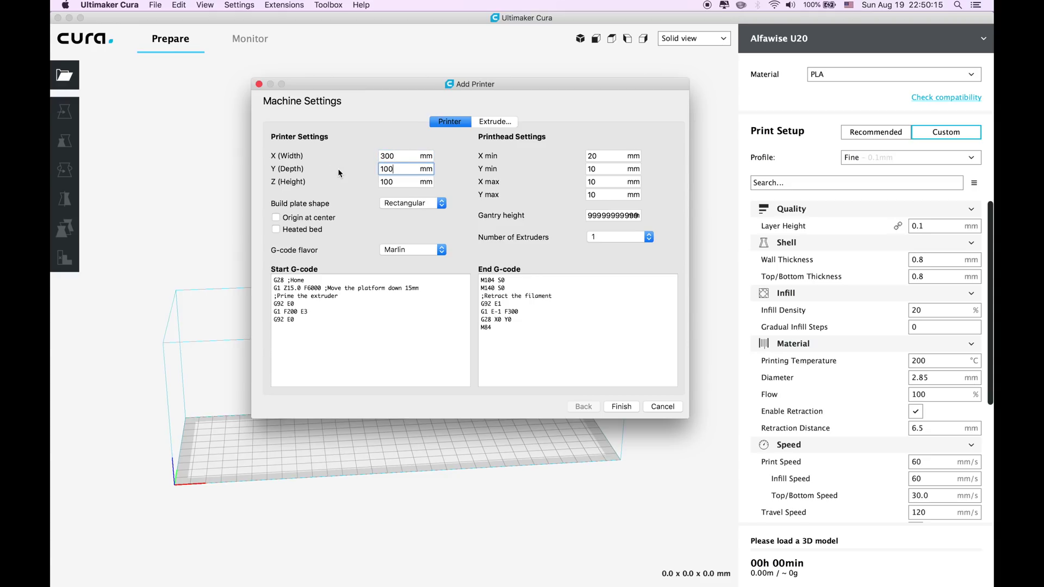
pyautogui.write('300')
pyautogui.press('Tab')
pyautogui.write('4')
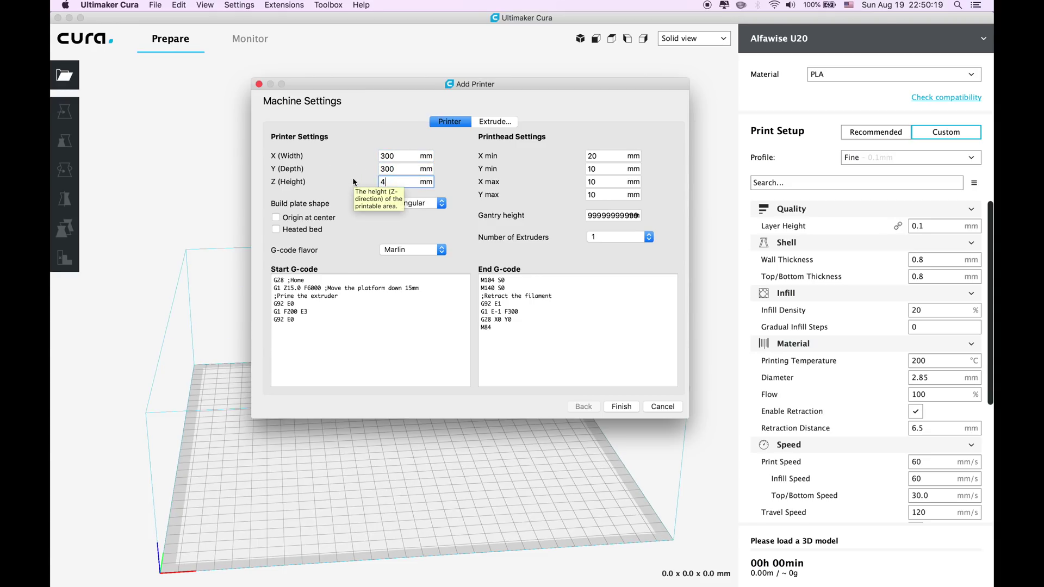
pyautogui.write('00')
pyautogui.press('Tab')
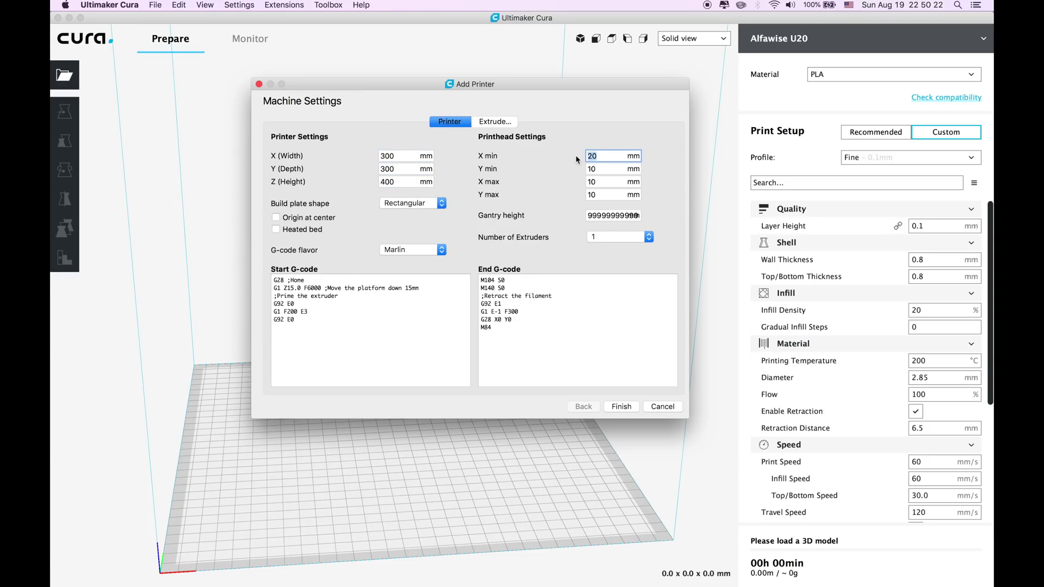
pyautogui.write('0')
pyautogui.press('Tab')
pyautogui.write('0')
pyautogui.press('Tab')
pyautogui.write('0')
pyautogui.press('Tab')
pyautogui.write('0')
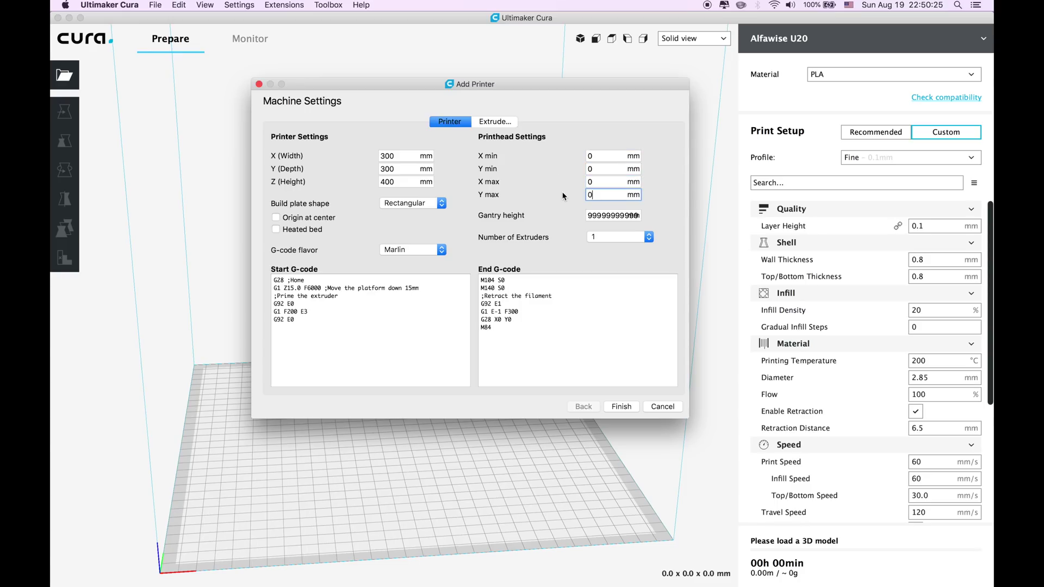
pyautogui.press('Tab')
pyautogui.write('0')
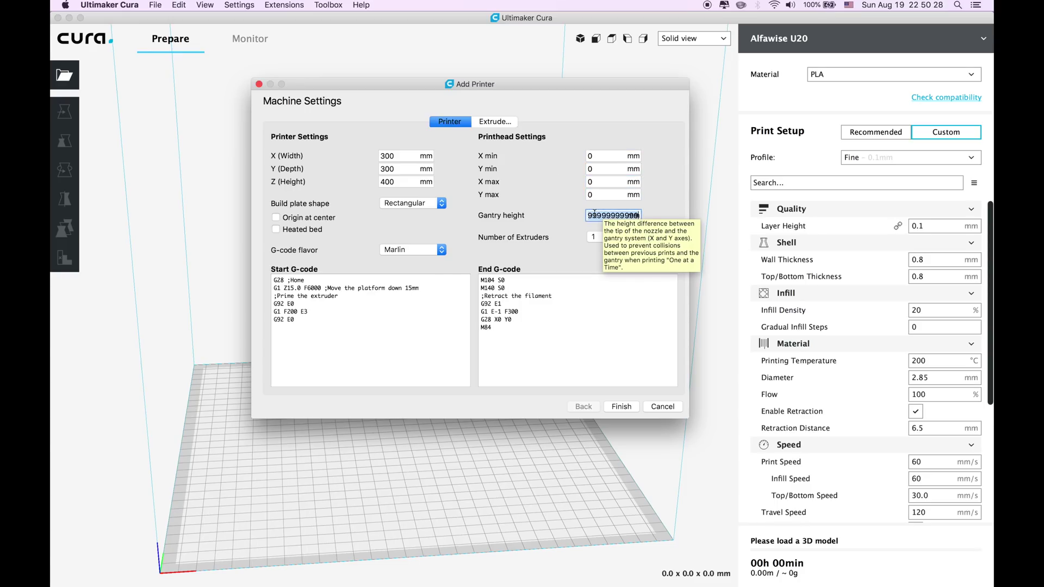
# Keep the build plate shape Rectangular and enable the heated bed
pyautogui.click(404, 204)
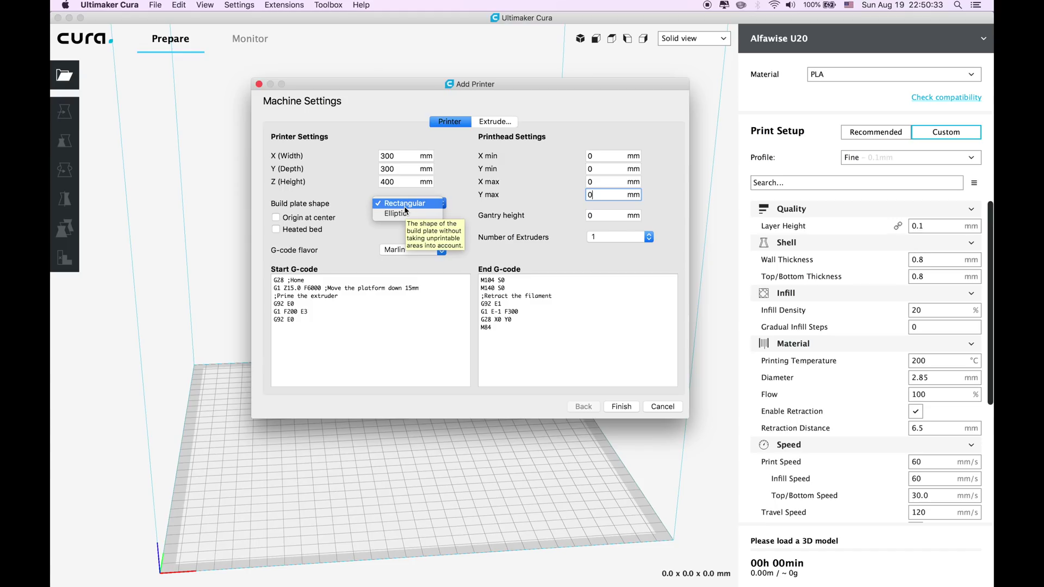
pyautogui.click(405, 208)
pyautogui.click(277, 229)
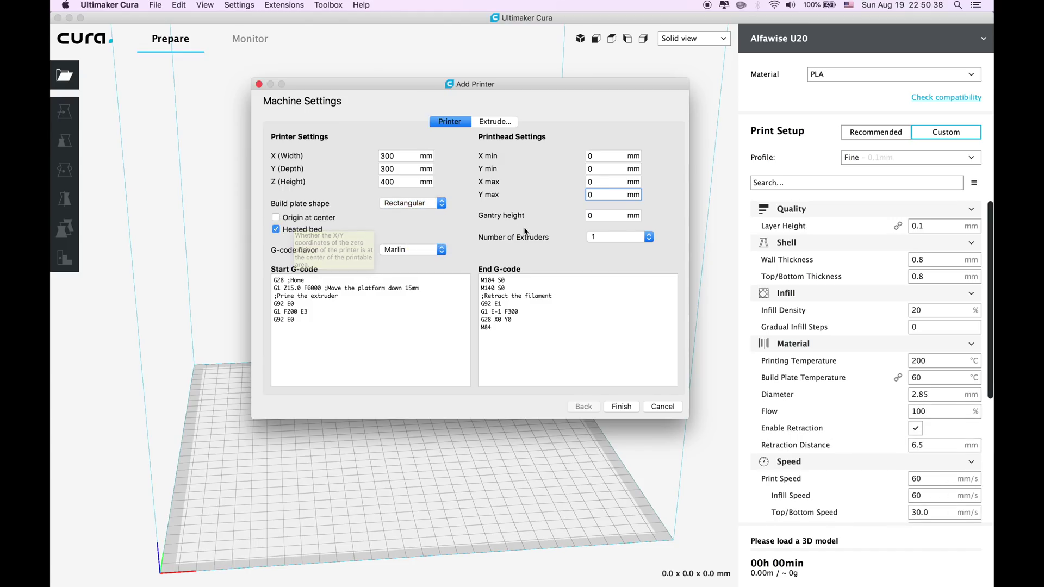
pyautogui.click(403, 254)
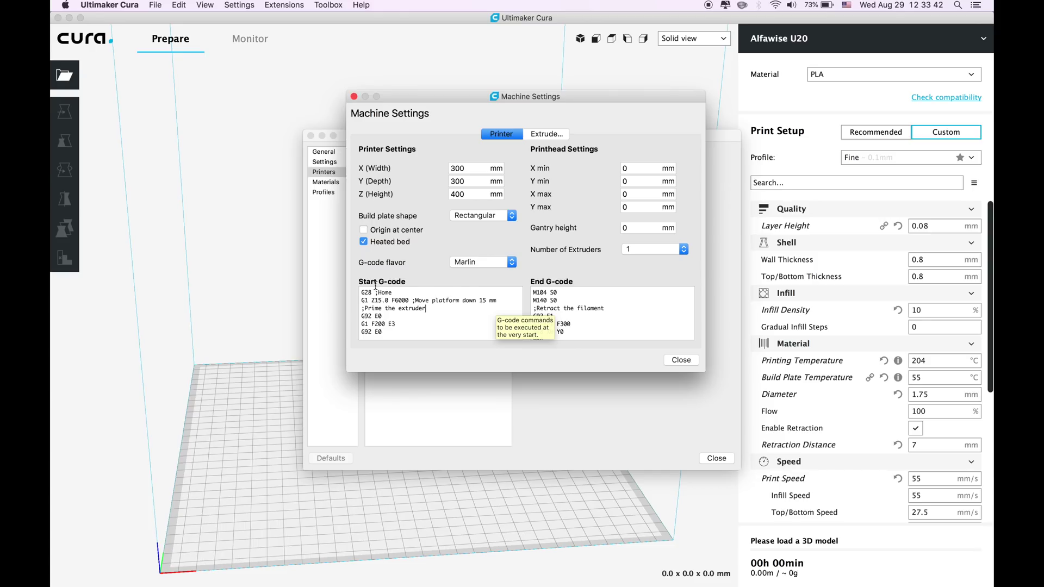
# Replace the entire Start G-code with the pasted new script
pyautogui.moveTo(360, 292); pyautogui.dragTo(420, 345)
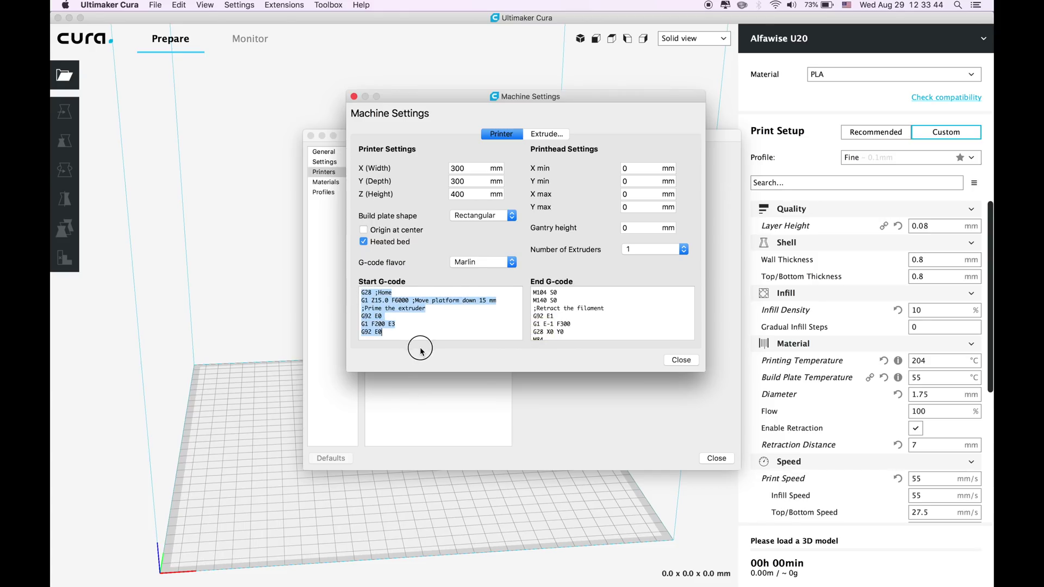
pyautogui.click(573, 325)
pyautogui.scroll(-1, 592, 329)
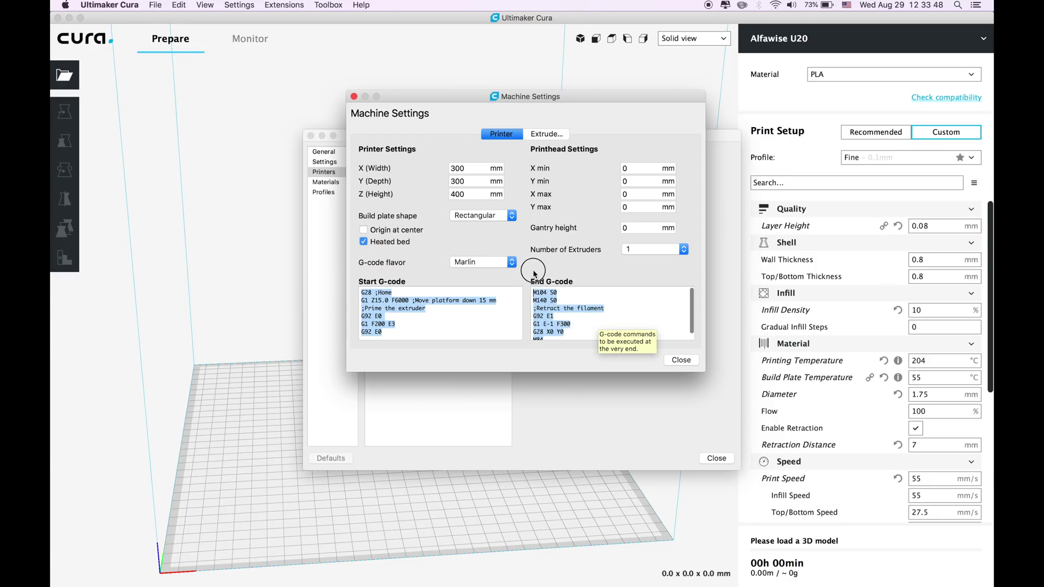
pyautogui.scroll(1, 597, 323)
pyautogui.click(481, 333)
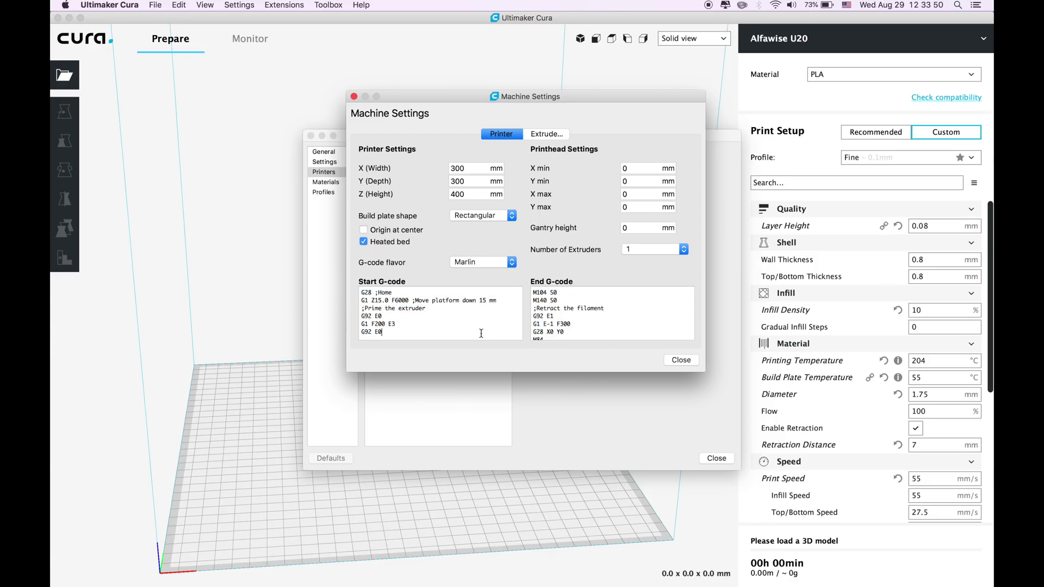
pyautogui.moveTo(478, 337); pyautogui.dragTo(341, 285)
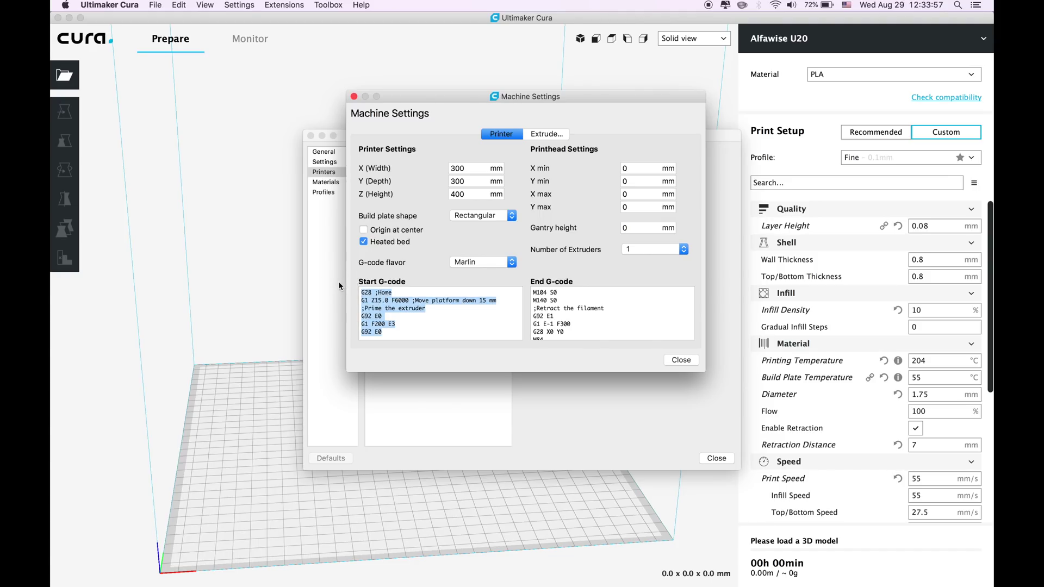
pyautogui.press('super+v')
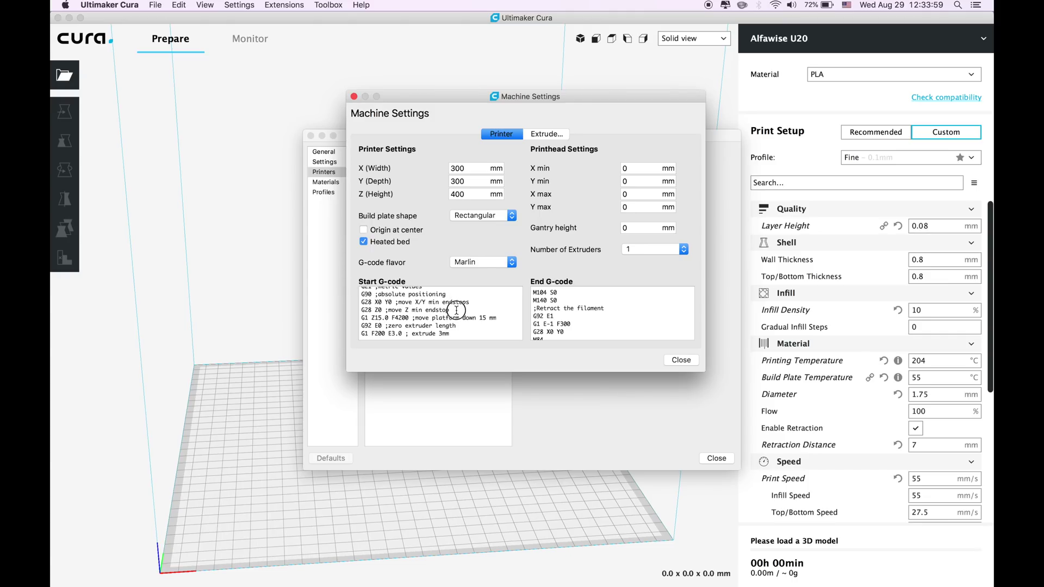
# Review the new script's opening lines setting metric units and absolute positioning
pyautogui.press('super+a')
pyautogui.click(386, 295)
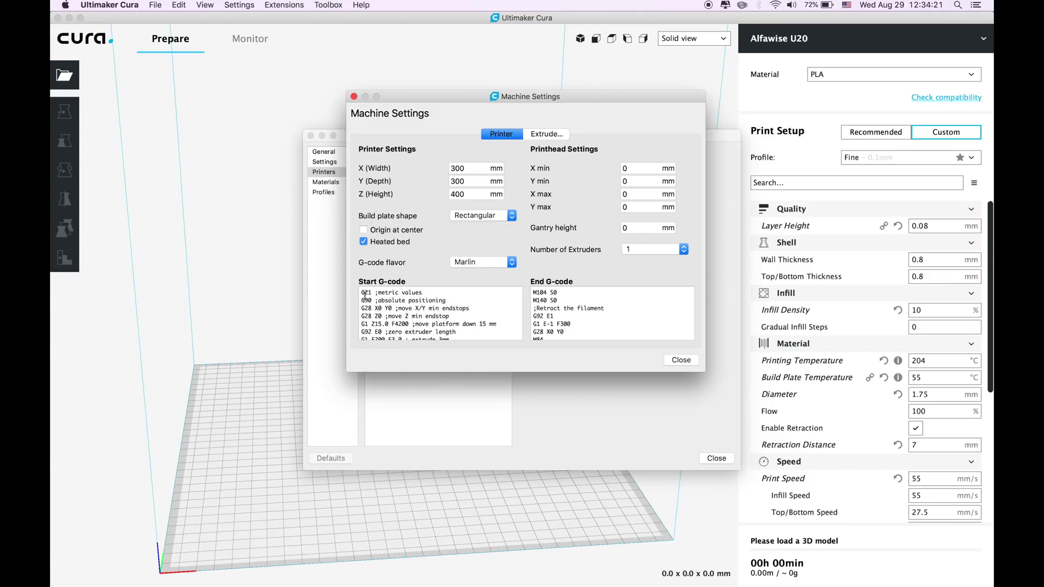
pyautogui.moveTo(362, 292); pyautogui.dragTo(368, 305)
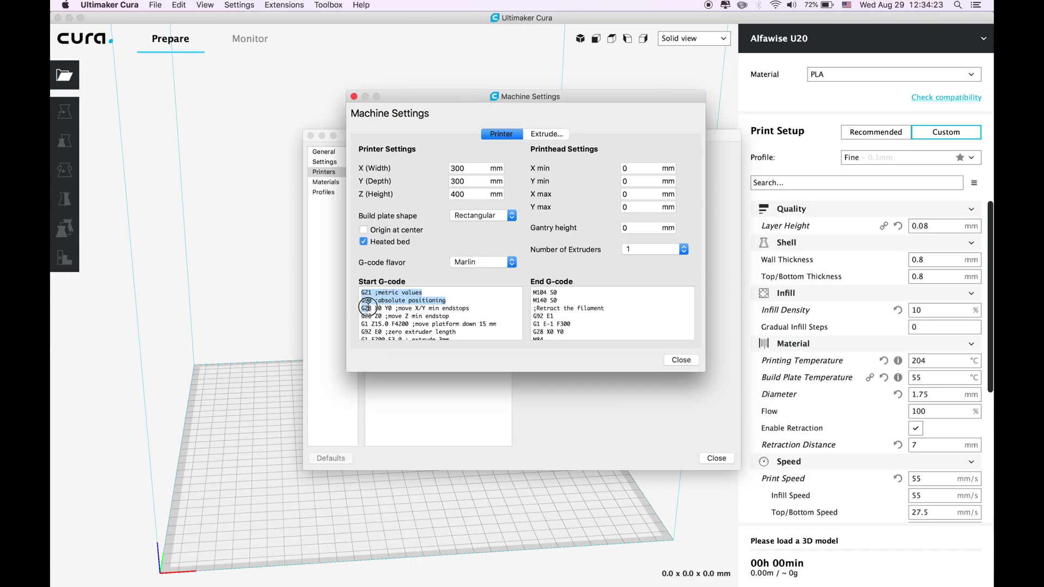
pyautogui.hotkey('shift', 'Down')
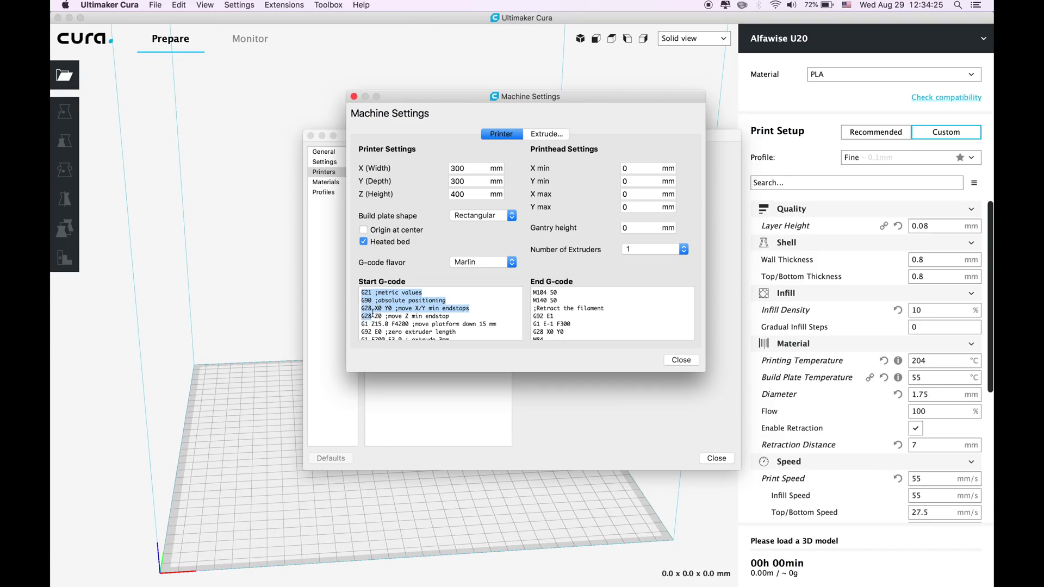
pyautogui.hotkey('shift', 'Down')
pyautogui.hotkey('shift', 'Down')
pyautogui.hotkey('shift', 'Down')
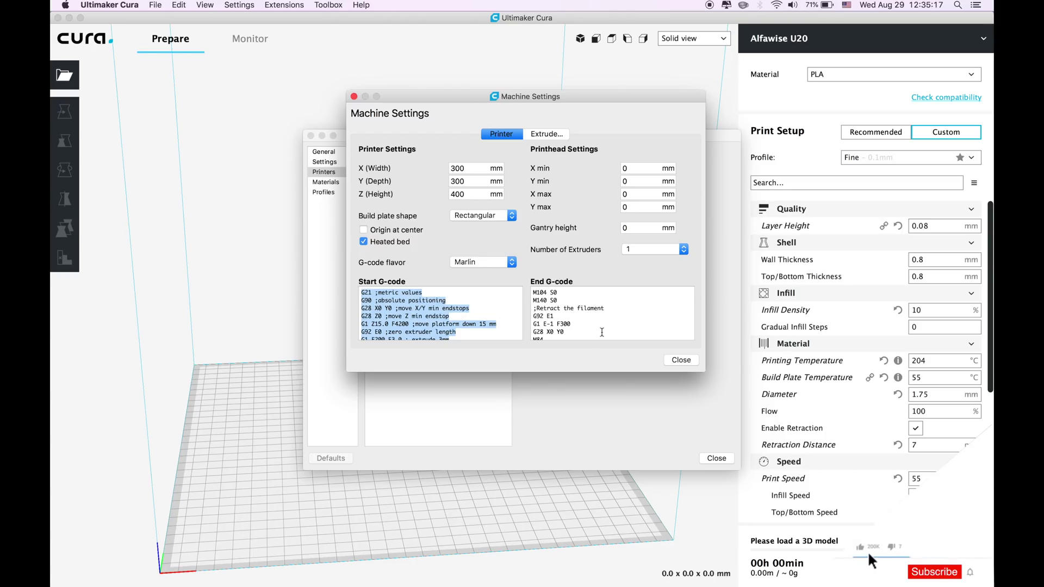
pyautogui.scroll(-1, 602, 332)
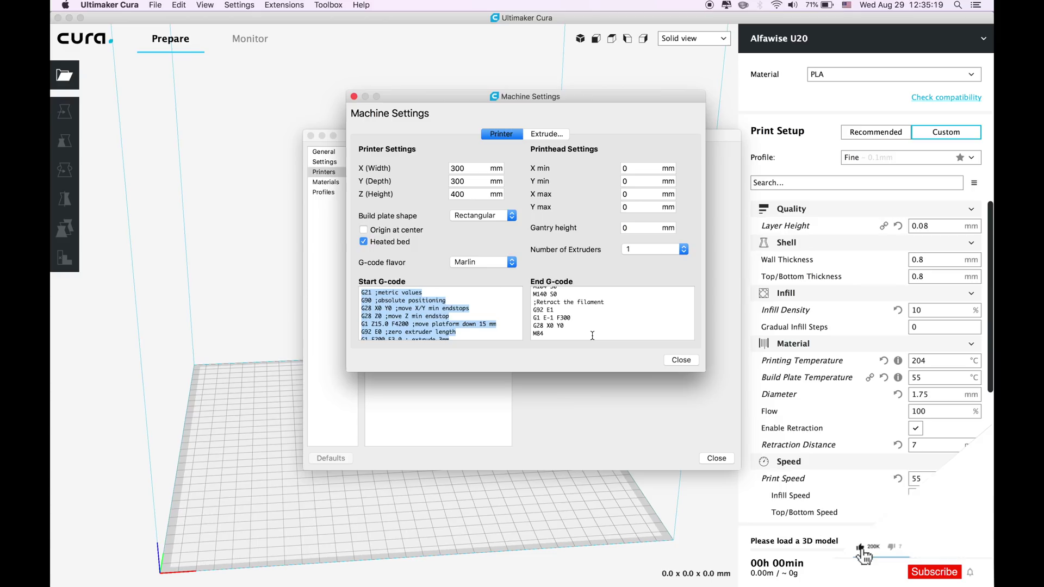
pyautogui.scroll(-2, 596, 330)
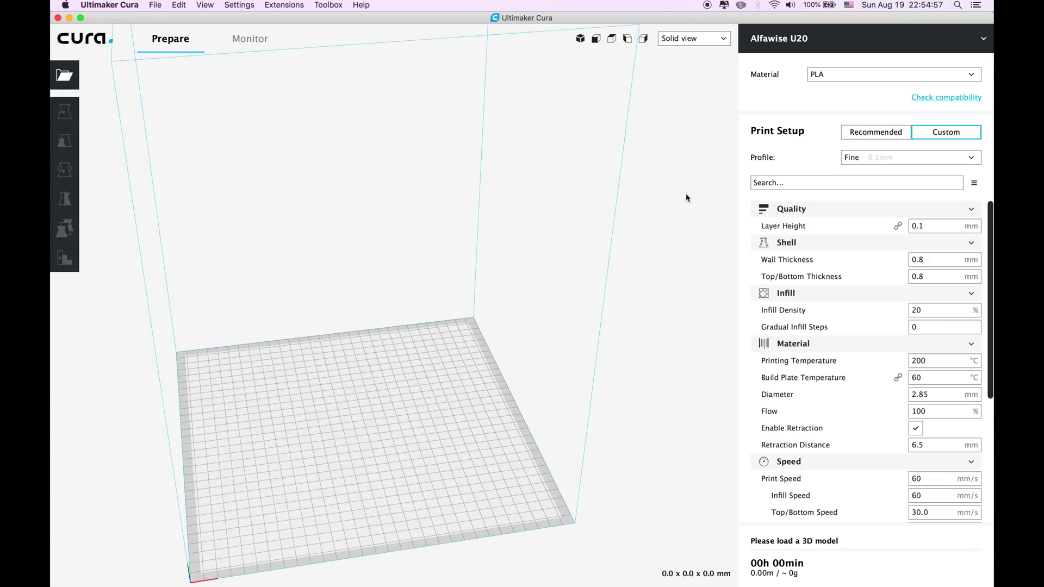
# In Custom print setup, keep the Fine - 0.1mm profile and enter a 0.08 mm layer height
pyautogui.click(874, 133)
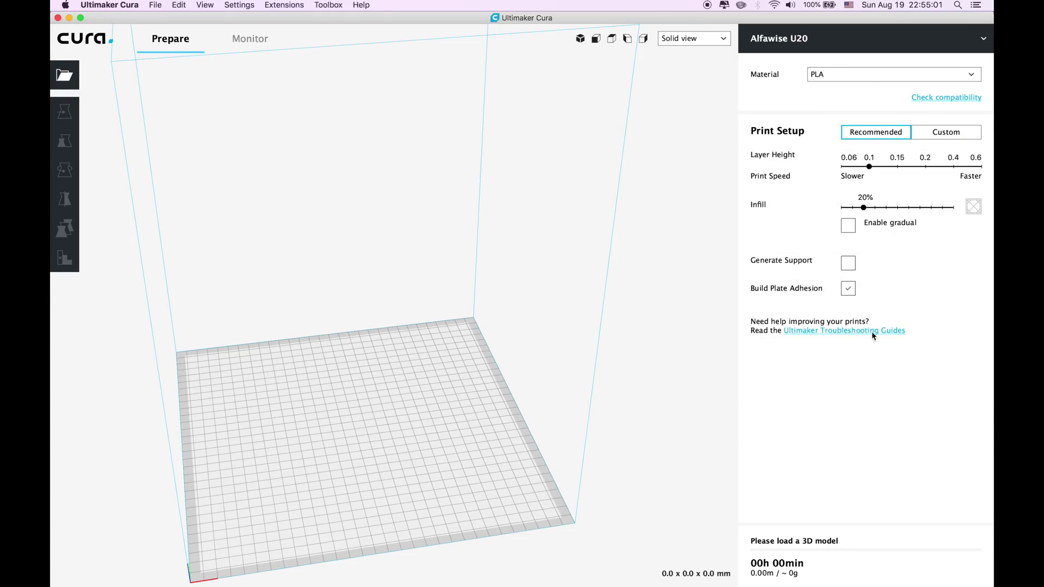
pyautogui.click(945, 134)
pyautogui.click(936, 157)
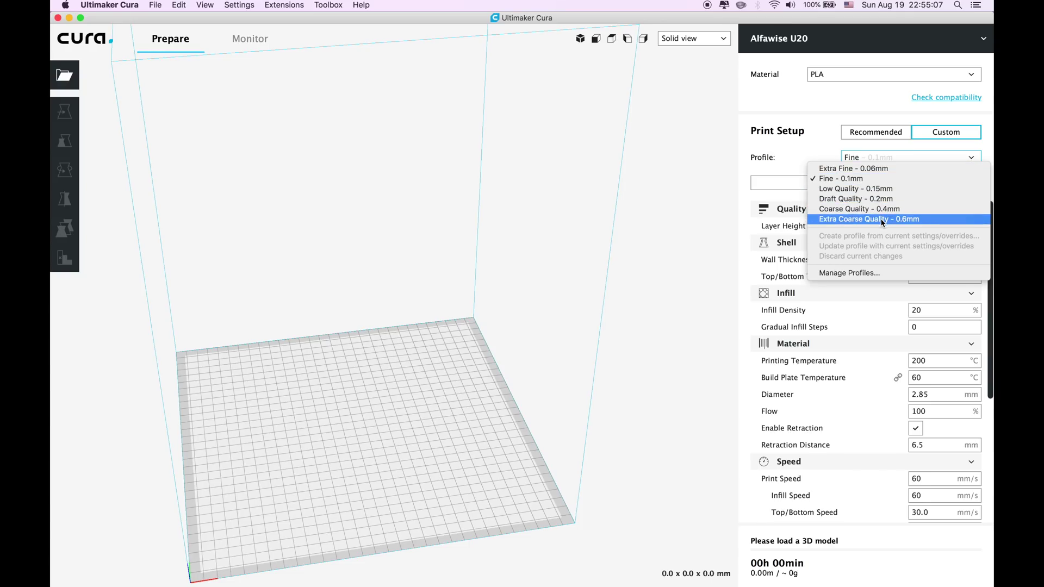
pyautogui.click(889, 182)
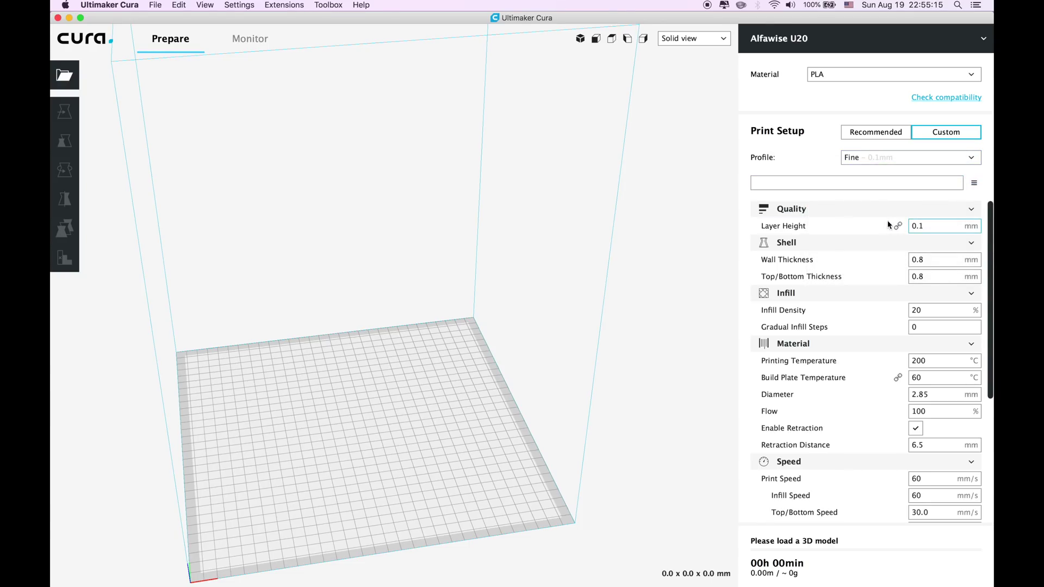
pyautogui.doubleClick(935, 223)
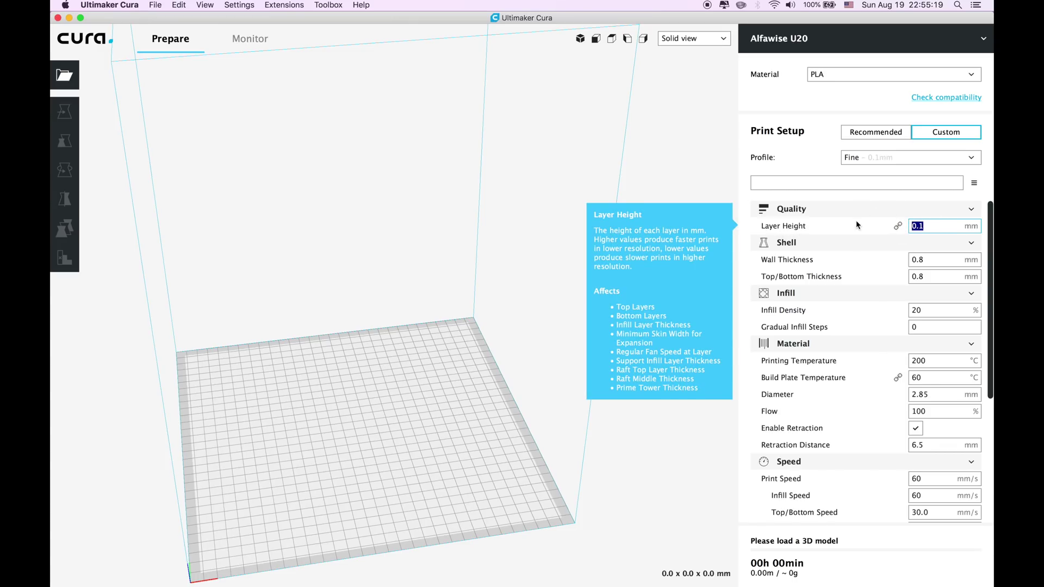
pyautogui.write('0.08')
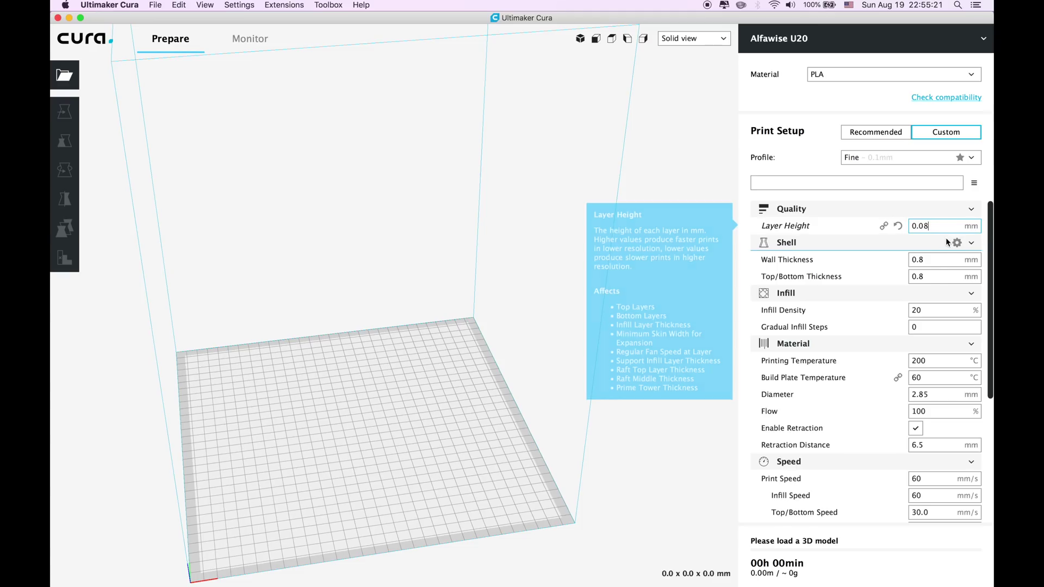
pyautogui.click(931, 258)
pyautogui.scroll(-1, 931, 258)
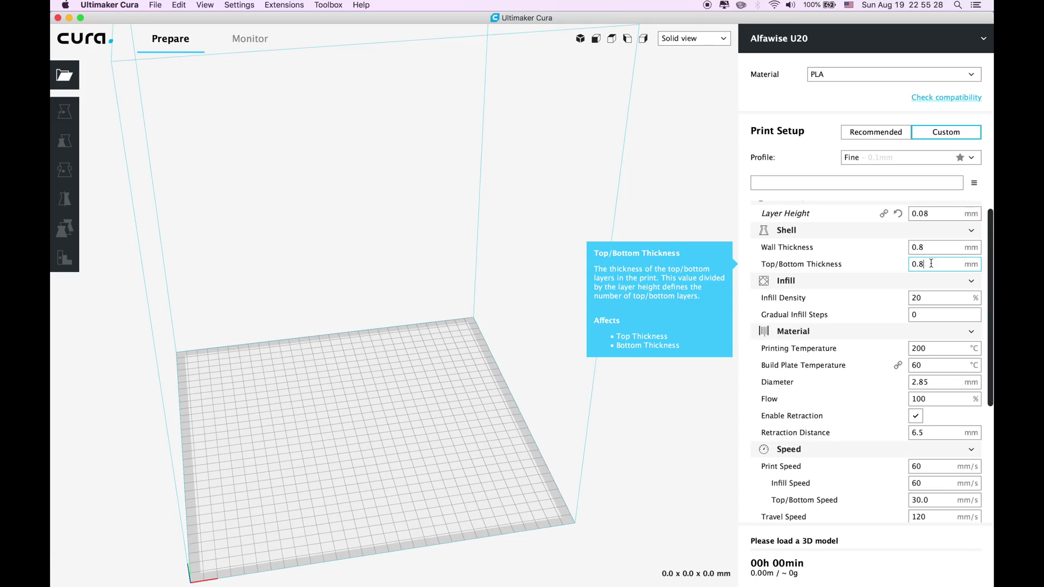
pyautogui.scroll(-1, 942, 274)
pyautogui.doubleClick(932, 286)
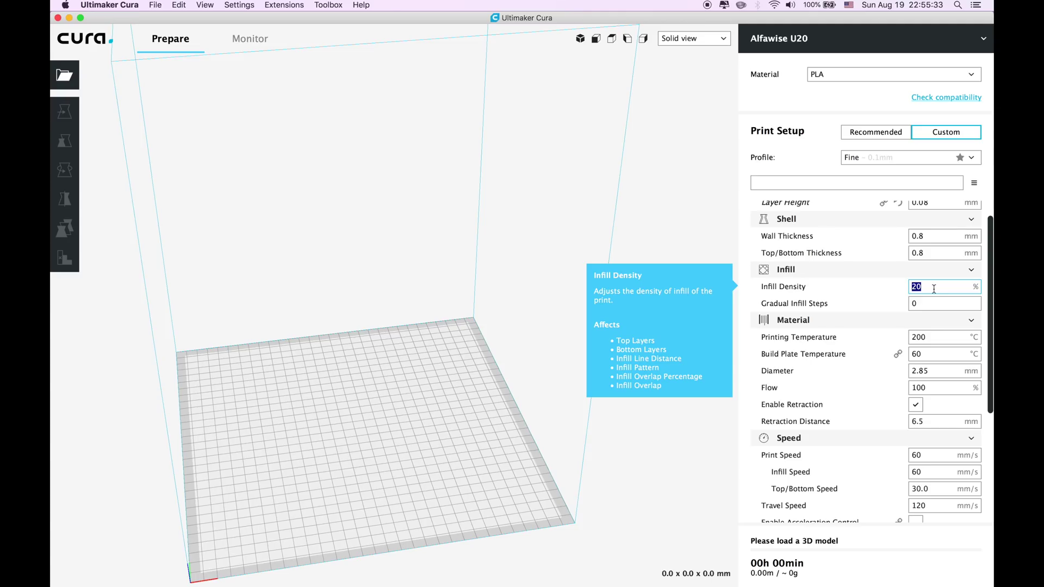
pyautogui.write('100')
pyautogui.moveTo(938, 288); pyautogui.dragTo(860, 283)
pyautogui.write('20')
pyautogui.click(933, 291)
pyautogui.scroll(-1, 933, 289)
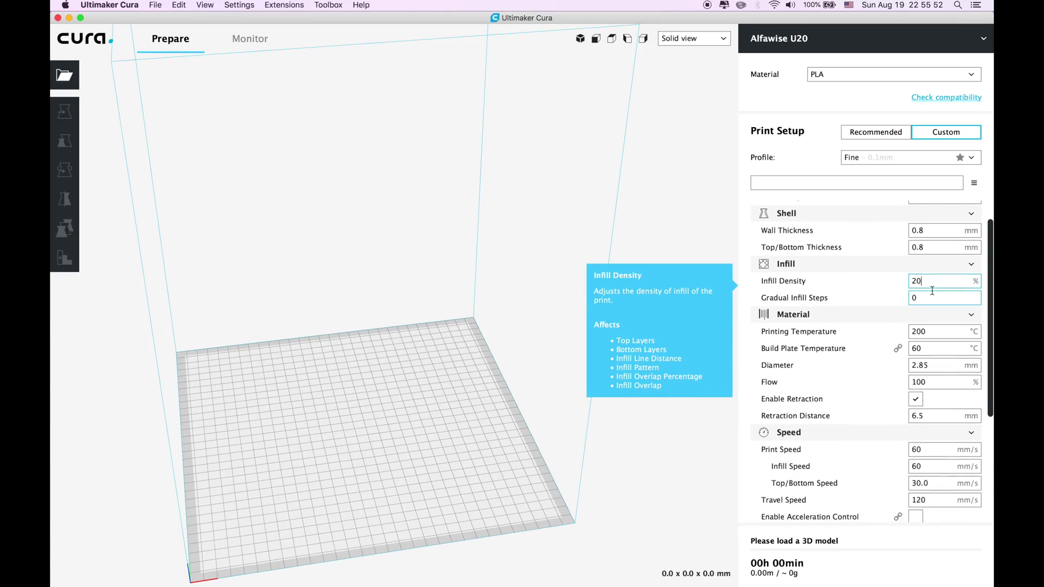
pyautogui.scroll(-1, 935, 327)
# Edit the printing and build plate temperatures and set filament diameter to 1.75 mm
pyautogui.click(935, 321)
pyautogui.scroll(-2, 936, 320)
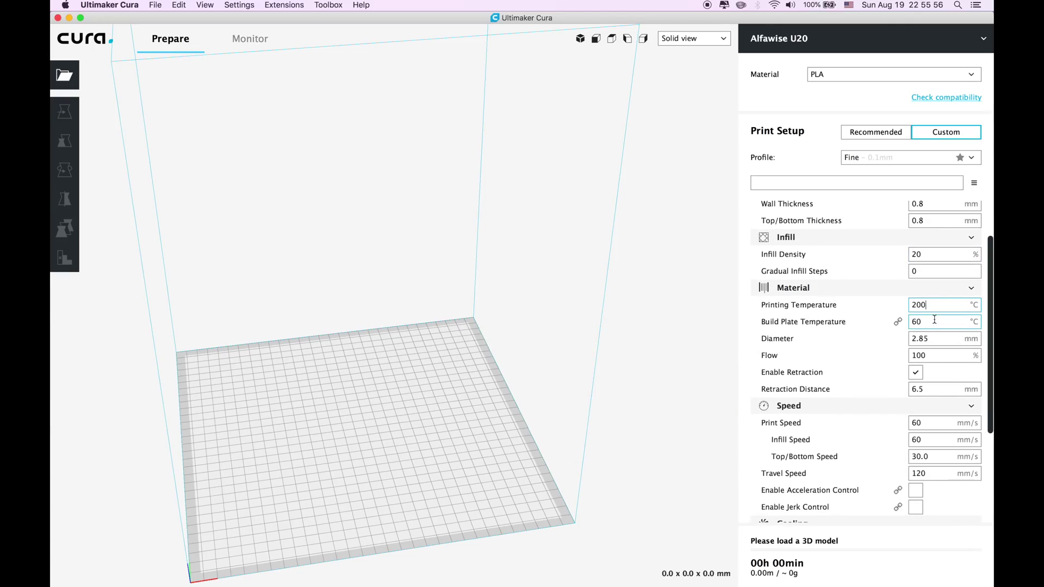
pyautogui.moveTo(942, 328)
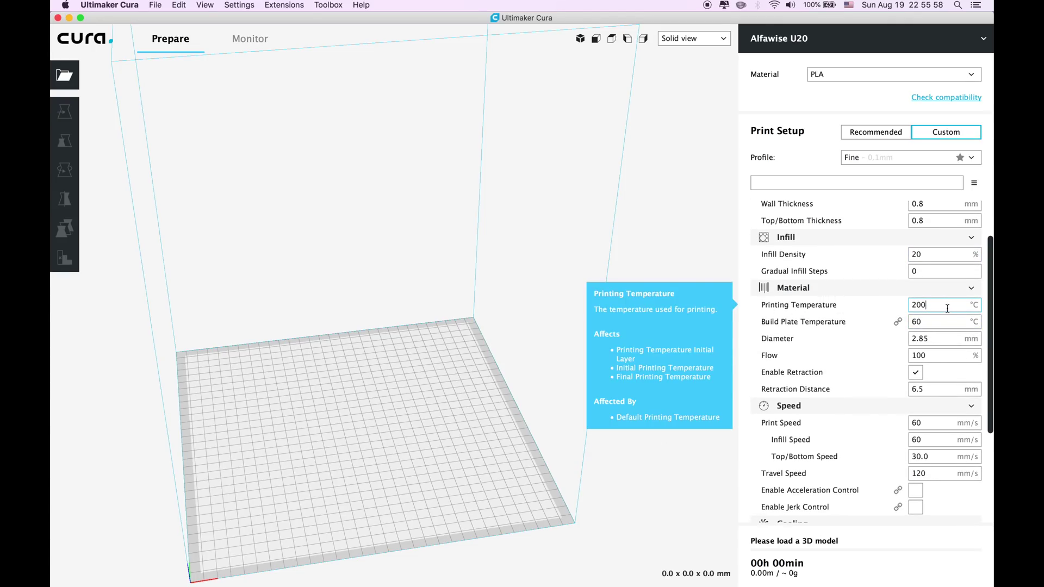
pyautogui.press('BackSpace')
pyautogui.write('4')
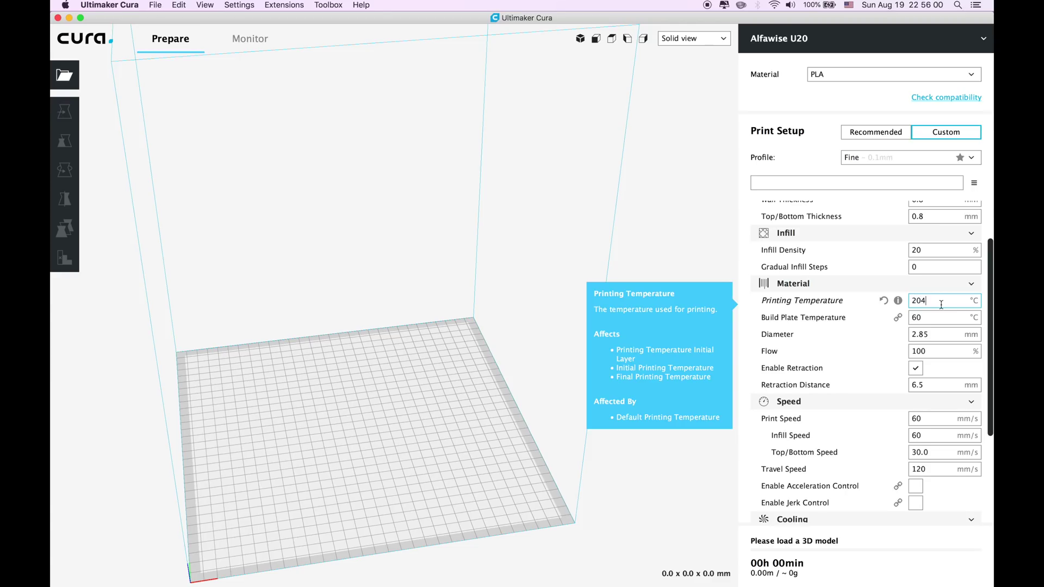
pyautogui.click(938, 316)
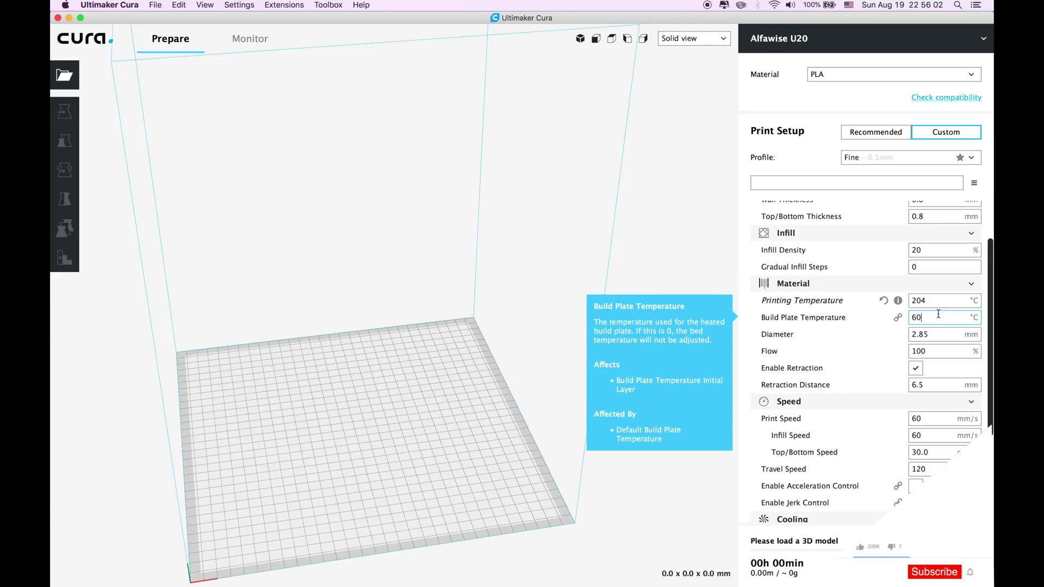
pyautogui.scroll(-1, 931, 321)
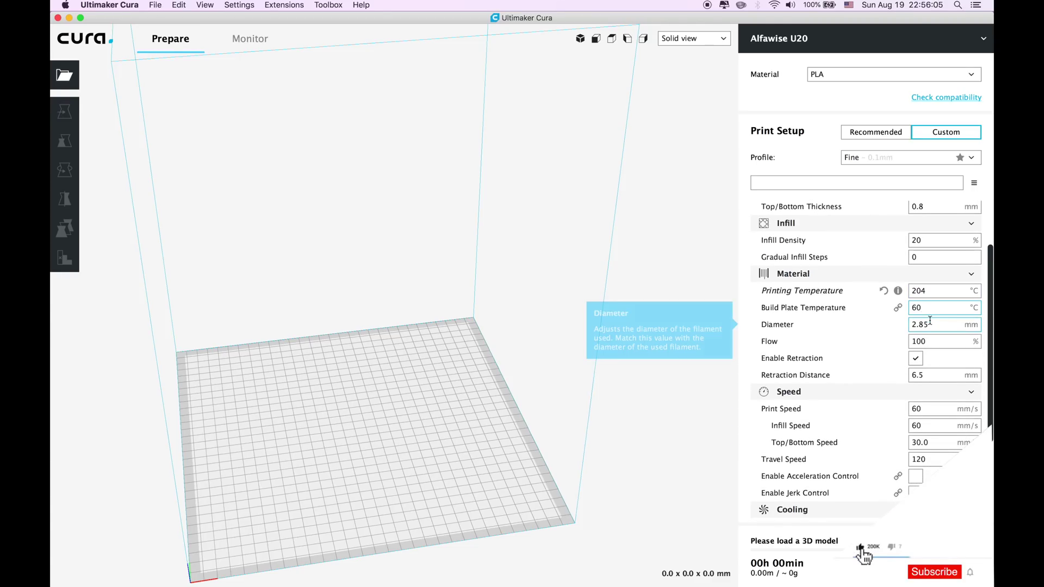
pyautogui.scroll(-1, 932, 314)
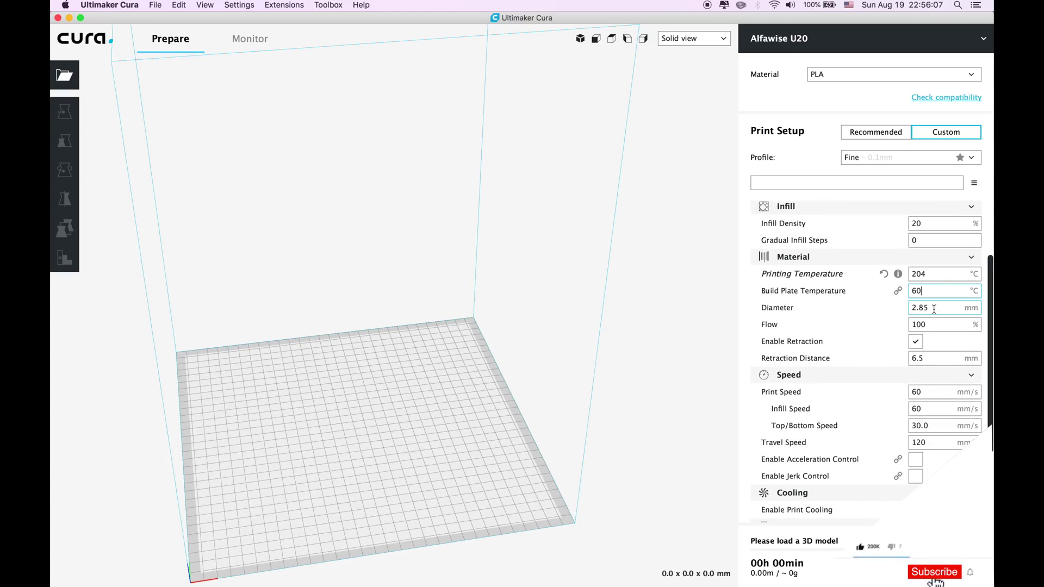
pyautogui.scroll(-1, 934, 308)
pyautogui.doubleClick(935, 304)
pyautogui.write('1.73')
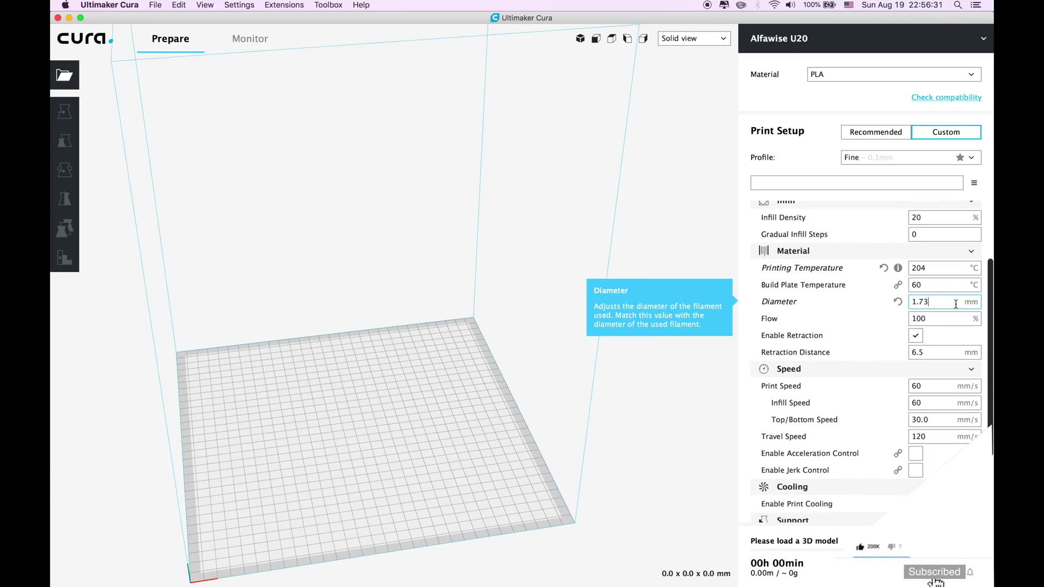
pyautogui.press('BackSpace')
pyautogui.press('BackSpace')
pyautogui.press('BackSpace')
pyautogui.write('.75')
pyautogui.click(938, 318)
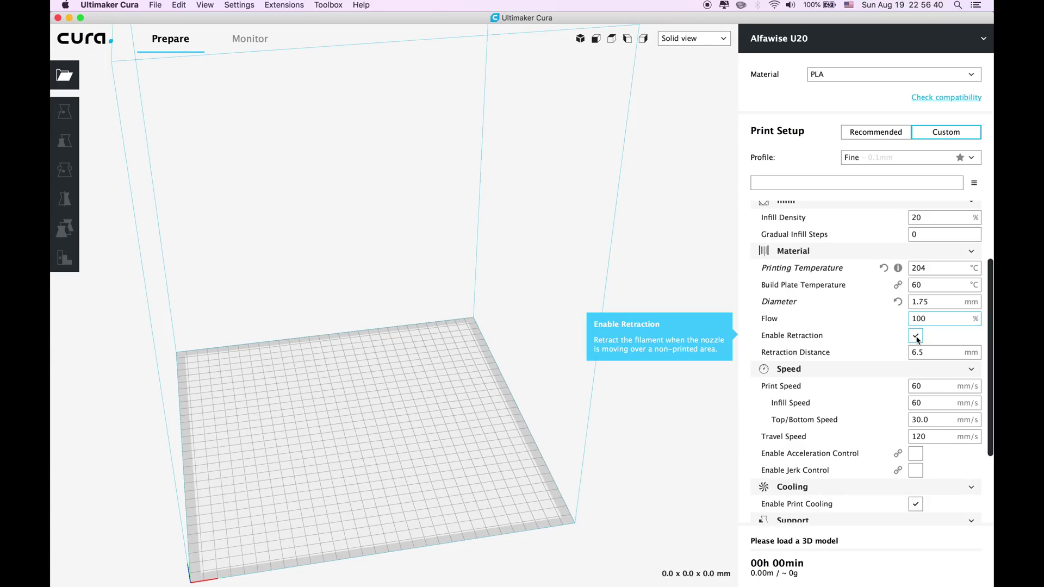
pyautogui.scroll(-1, 917, 338)
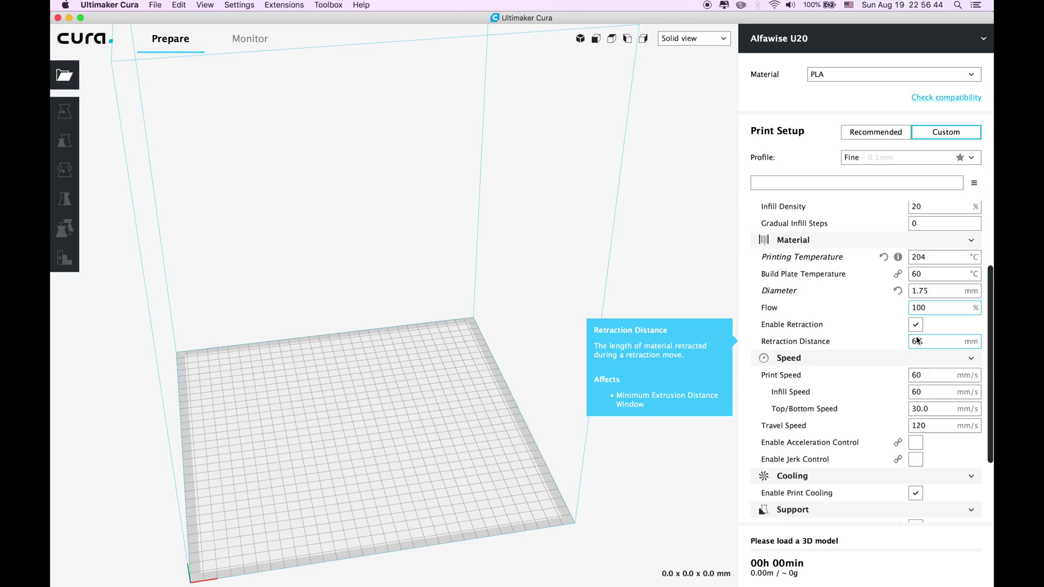
# Keep retraction enabled and change the retraction distance from 6.5 to 7 mm
pyautogui.click(917, 326)
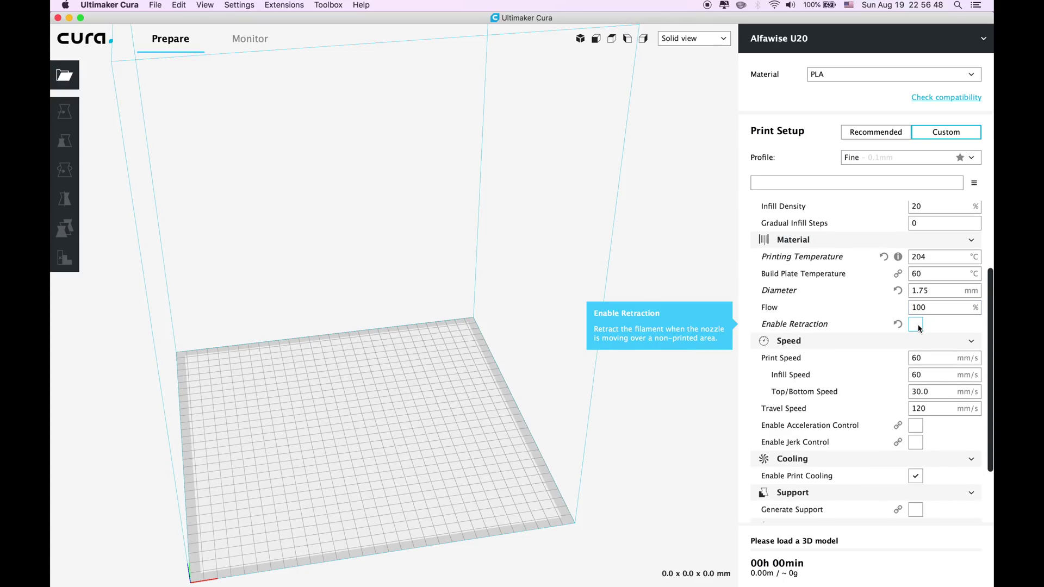
pyautogui.click(916, 325)
pyautogui.click(920, 340)
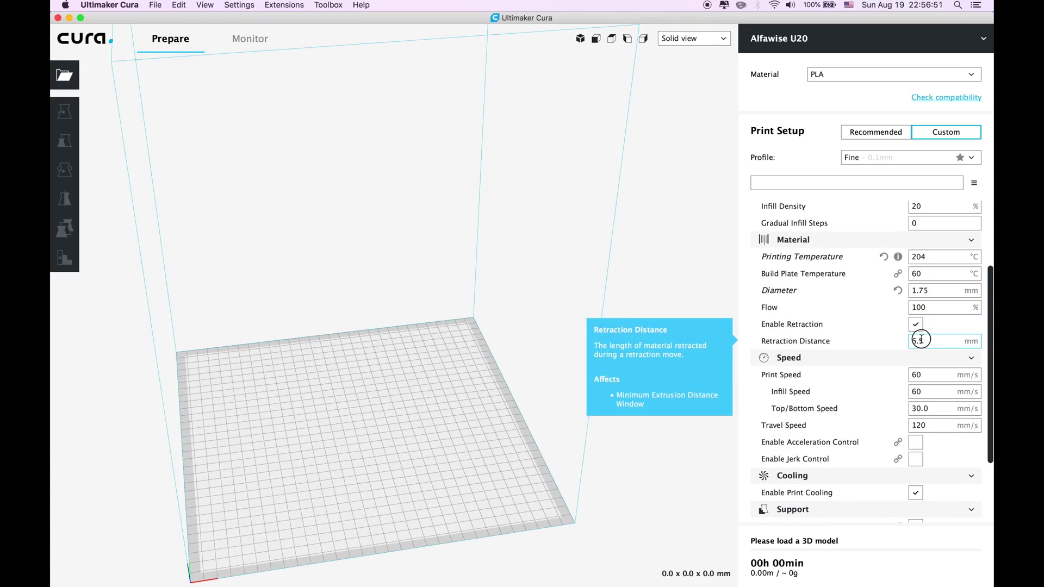
pyautogui.moveTo(920, 340); pyautogui.dragTo(891, 337)
pyautogui.write('7')
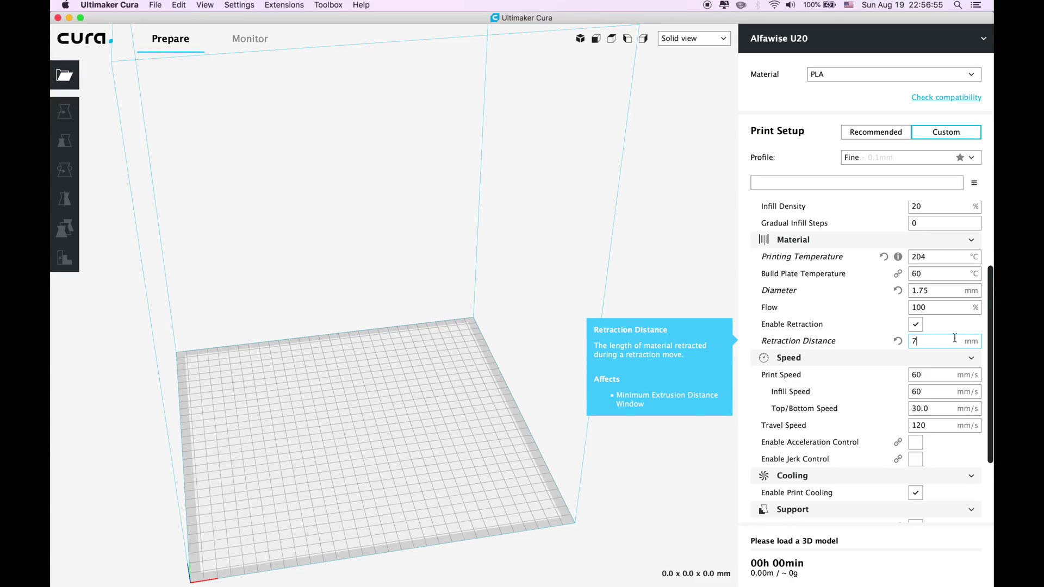
pyautogui.scroll(-1, 956, 340)
pyautogui.scroll(-1, 898, 327)
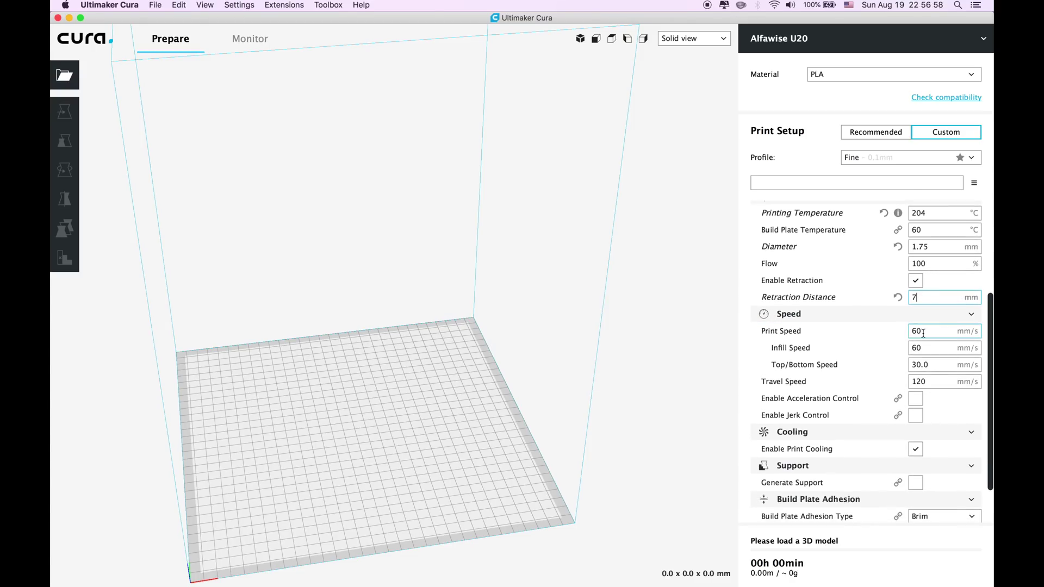
pyautogui.scroll(-2, 850, 327)
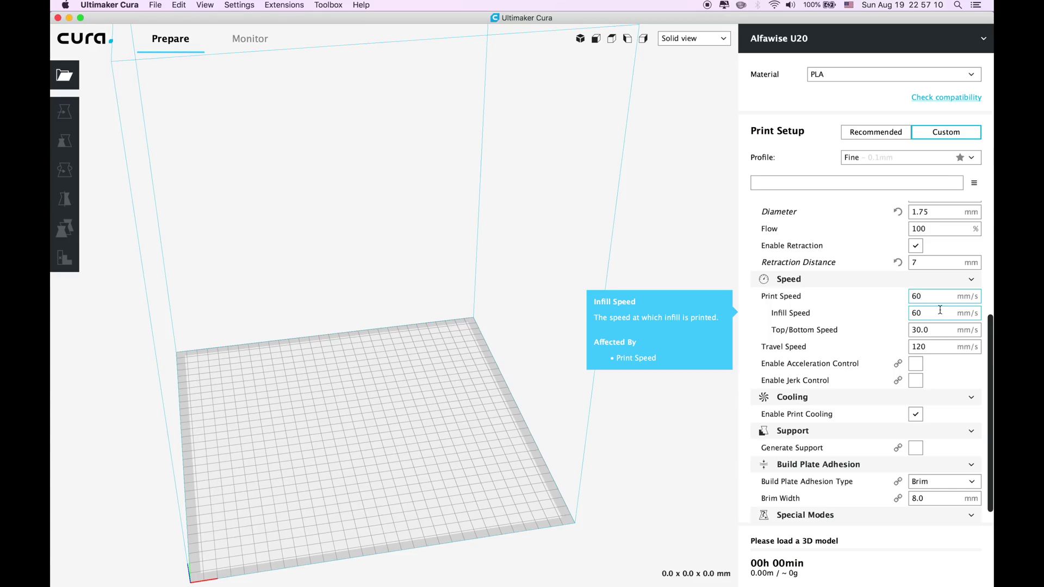
pyautogui.moveTo(933, 296)
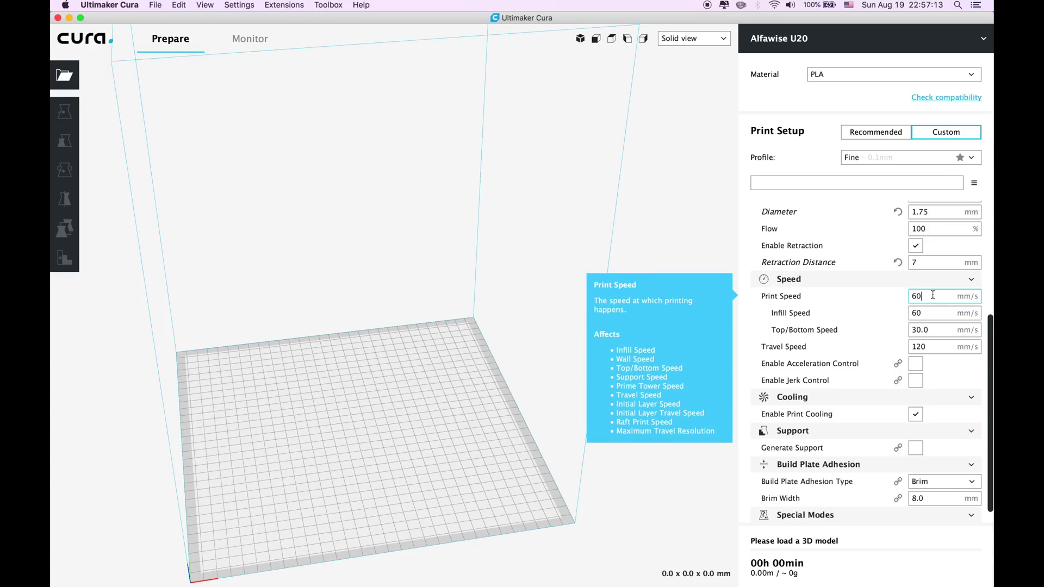
# Change print speed from 60 to 30 and travel speed from 120 to 80 mm/s, then open Speed's visibility settings
pyautogui.moveTo(933, 296); pyautogui.dragTo(872, 297)
pyautogui.write('3')
pyautogui.write('0')
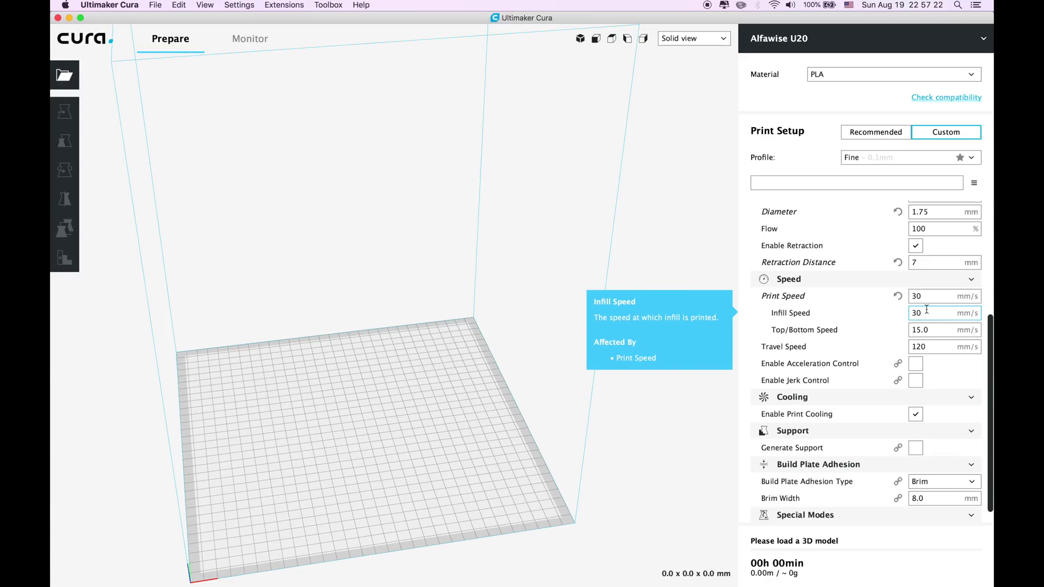
pyautogui.click(941, 332)
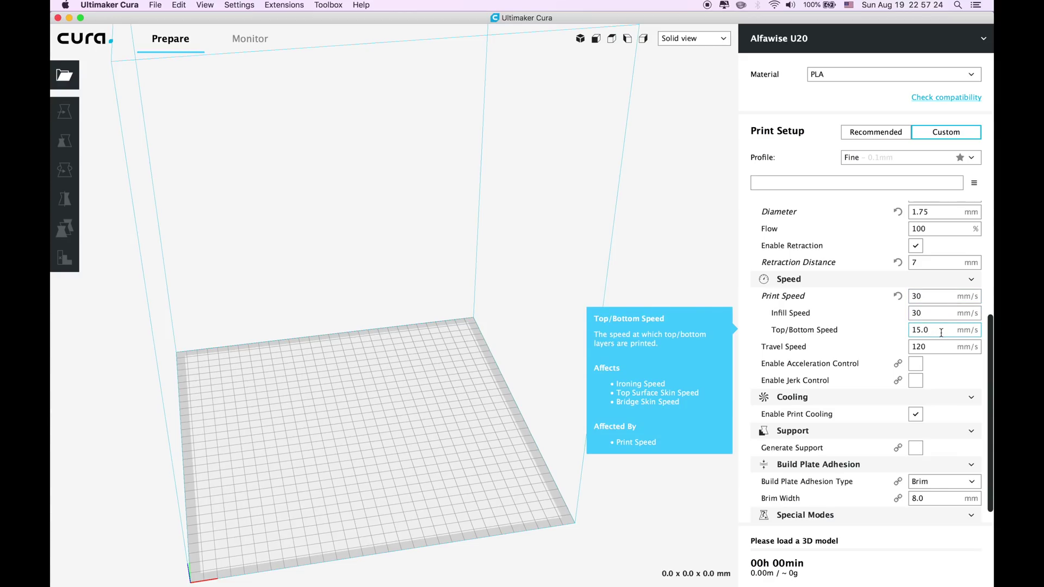
pyautogui.scroll(-1, 941, 333)
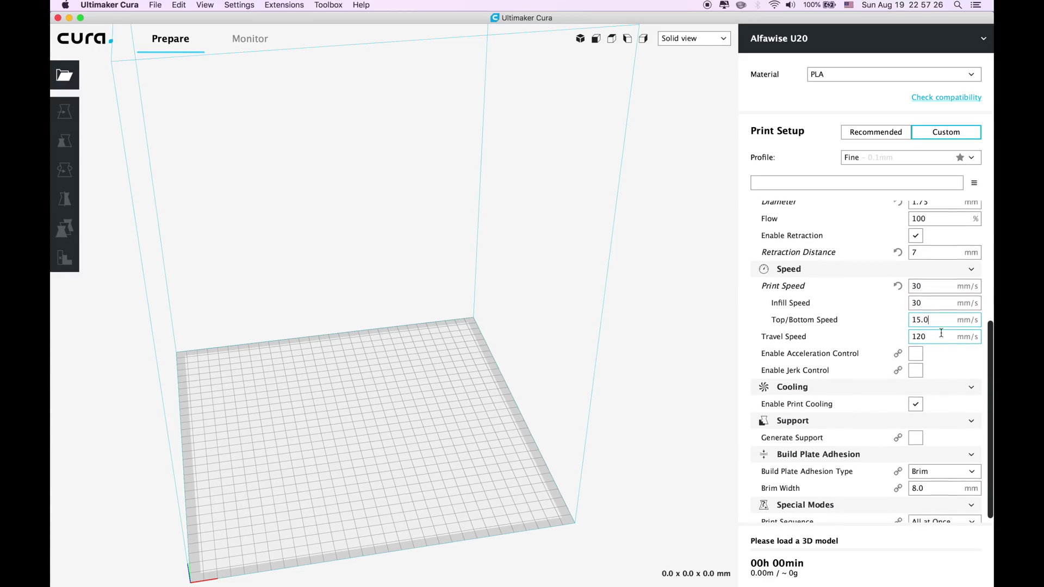
pyautogui.click(938, 336)
pyautogui.moveTo(938, 335); pyautogui.dragTo(874, 333)
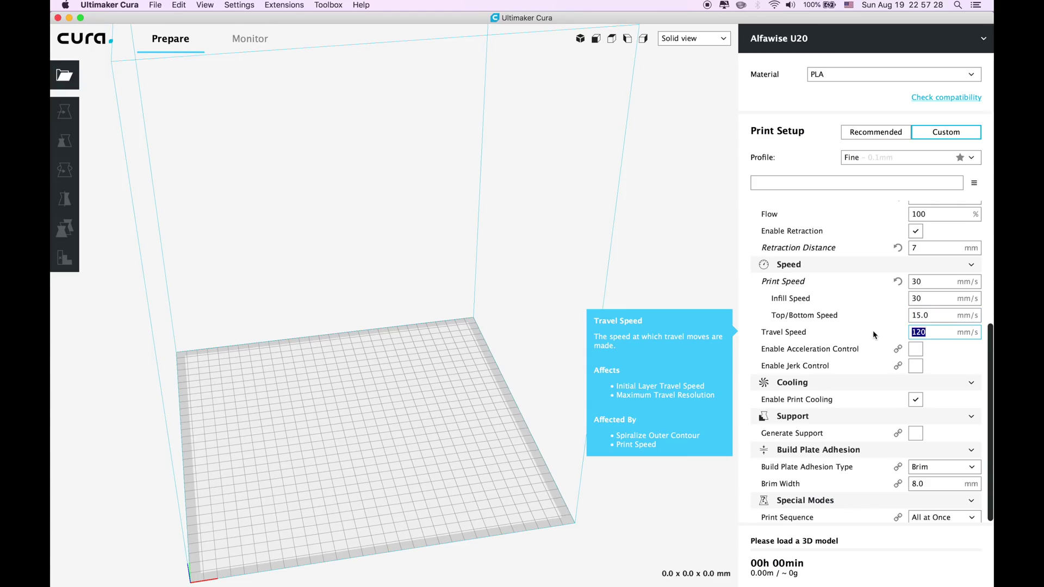
pyautogui.write('80')
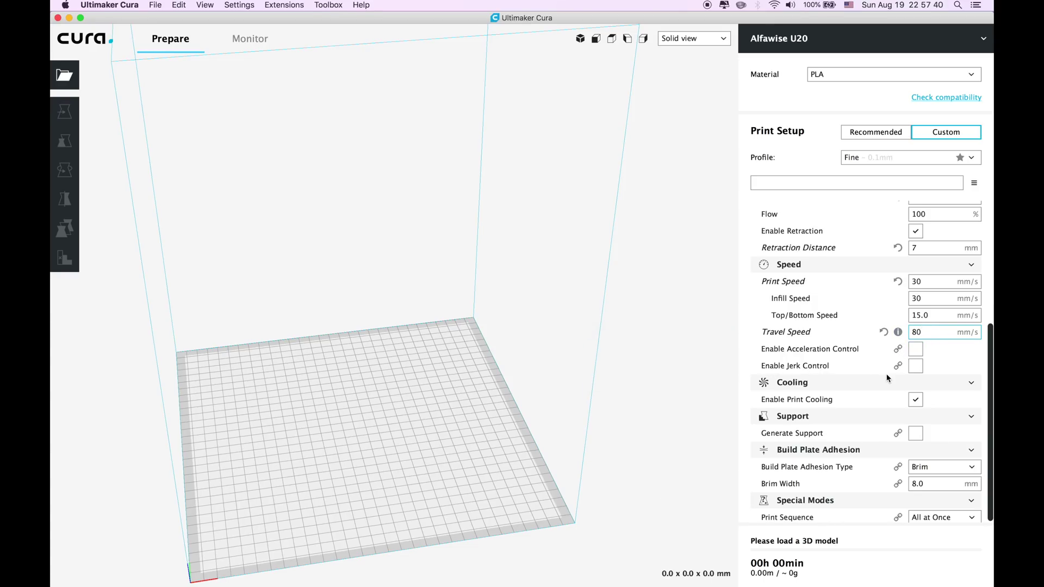
pyautogui.scroll(-1, 887, 374)
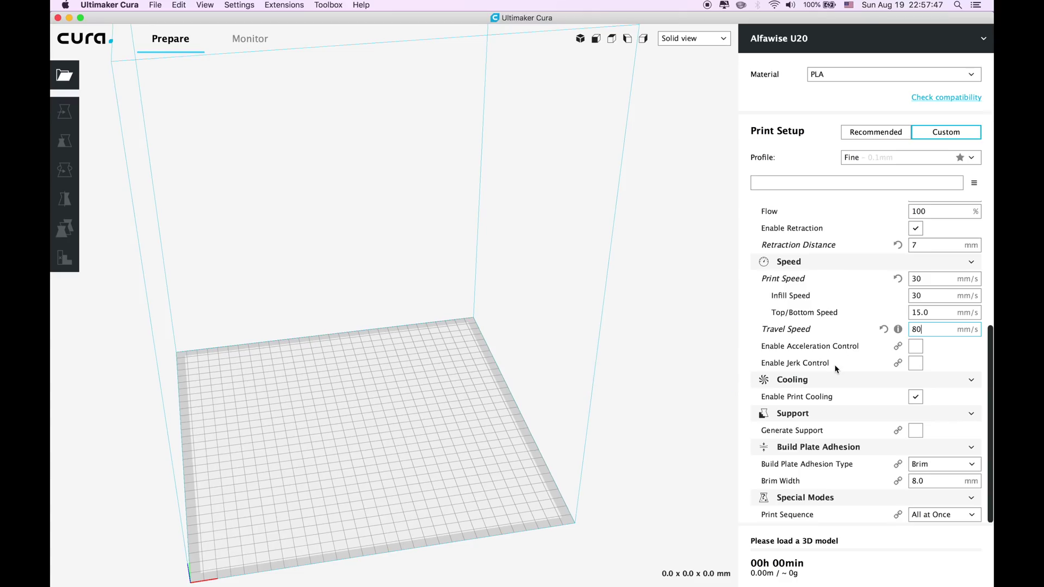
pyautogui.moveTo(865, 264)
pyautogui.click(958, 263)
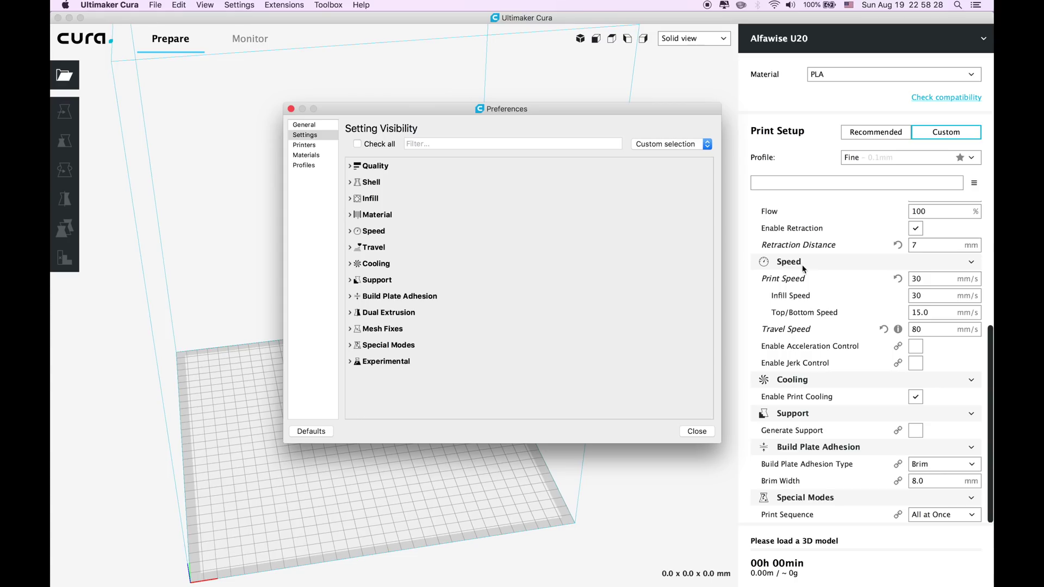
# Uncheck Enable Acceleration Control under Speed in setting visibility, then close Preferences
pyautogui.click(350, 235)
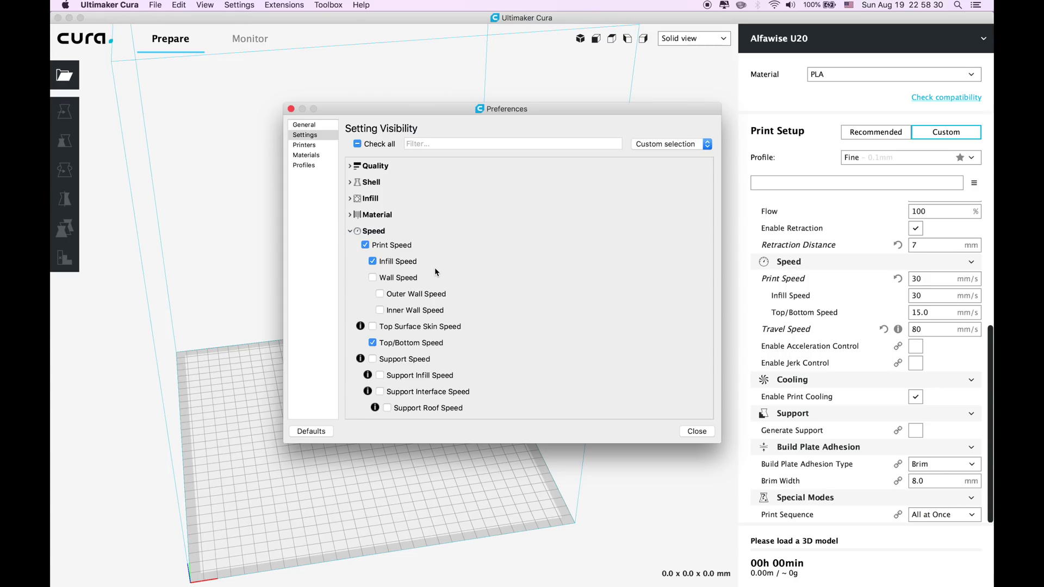
pyautogui.scroll(-1, 434, 267)
pyautogui.scroll(-1, 435, 267)
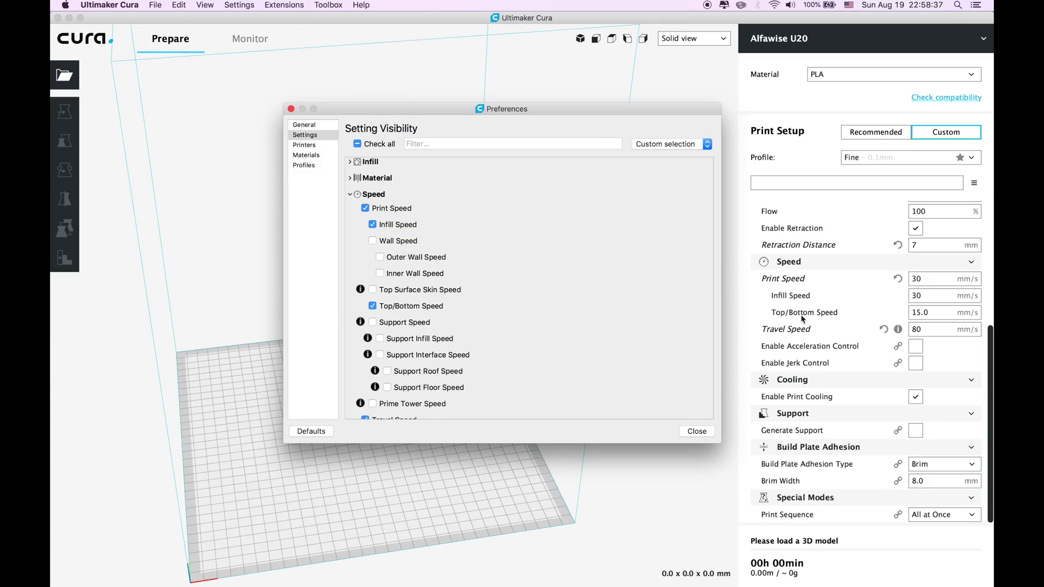
pyautogui.scroll(-1, 389, 303)
pyautogui.scroll(-1, 389, 302)
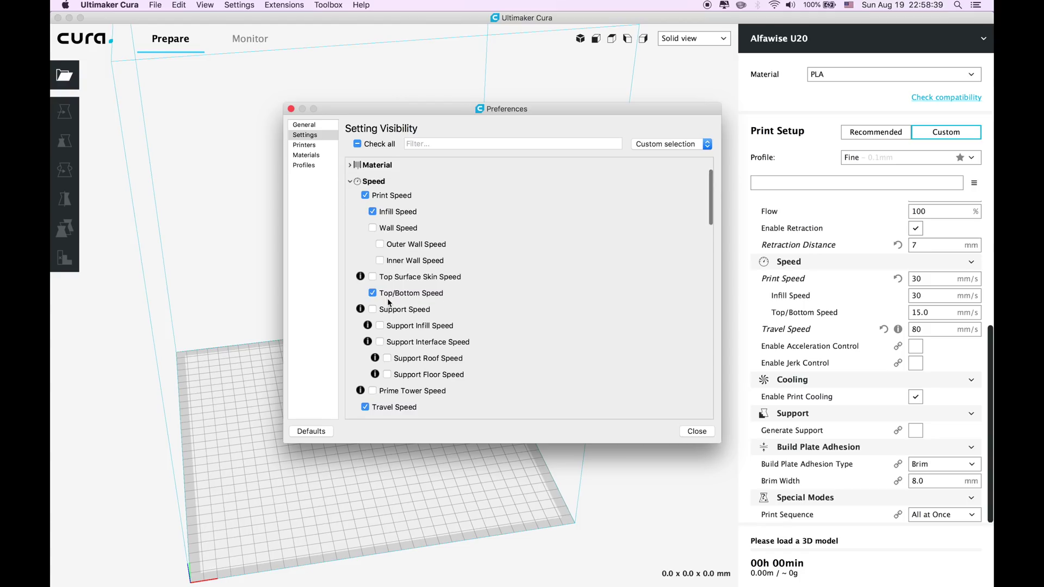
pyautogui.scroll(-1, 389, 302)
pyautogui.scroll(-1, 425, 310)
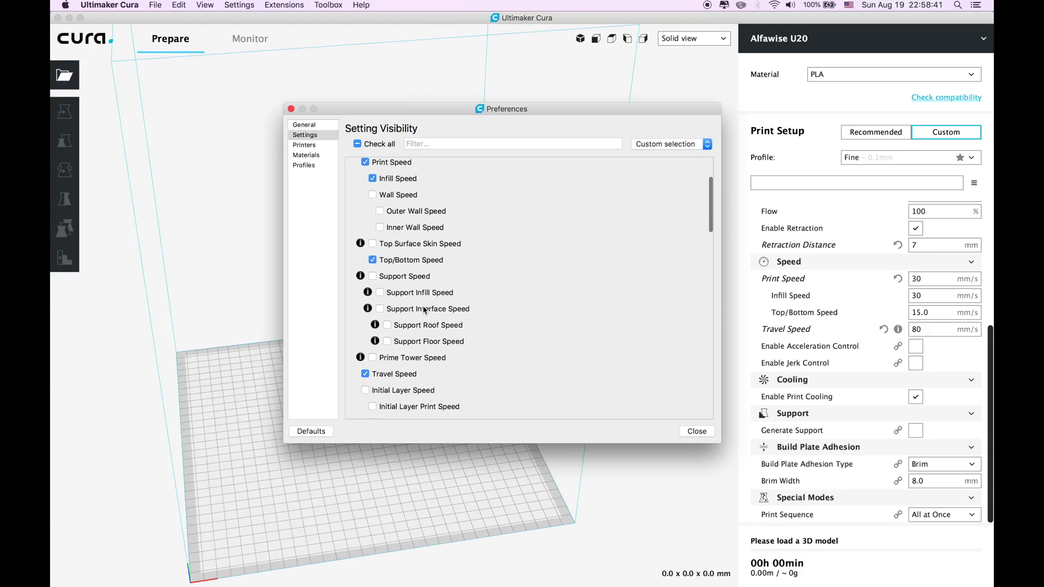
pyautogui.scroll(-1, 424, 310)
pyautogui.scroll(-1, 417, 327)
pyautogui.scroll(-2, 404, 347)
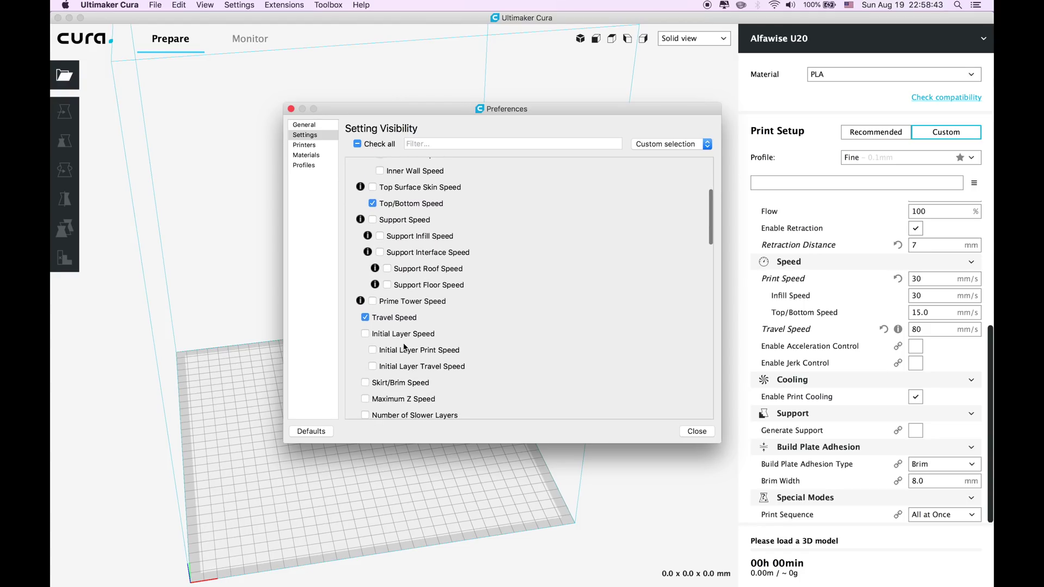
pyautogui.scroll(-2, 404, 347)
pyautogui.scroll(-5, 433, 339)
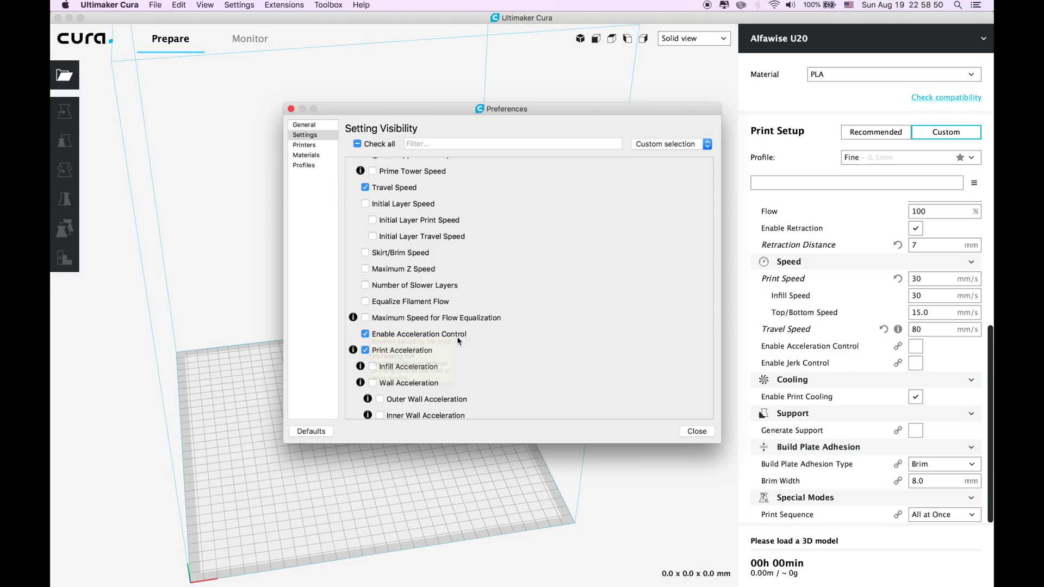
pyautogui.click(366, 335)
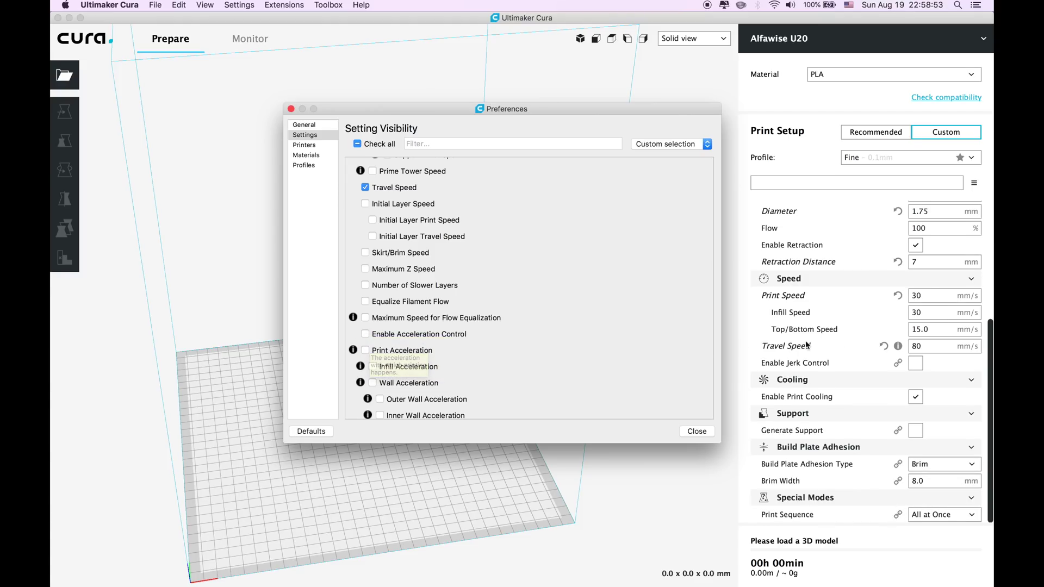
pyautogui.click(365, 334)
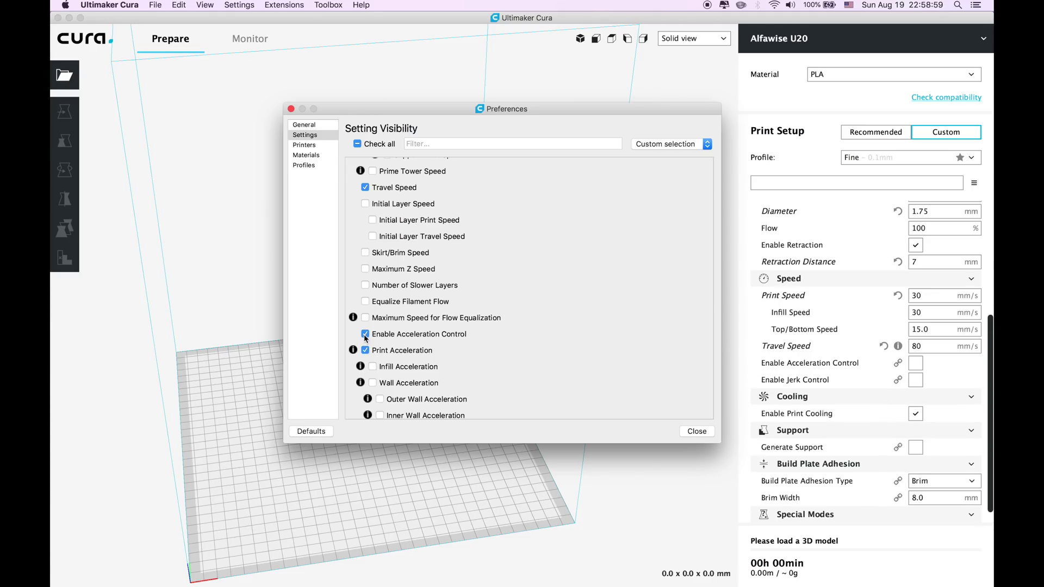
pyautogui.click(365, 335)
pyautogui.scroll(-3, 365, 351)
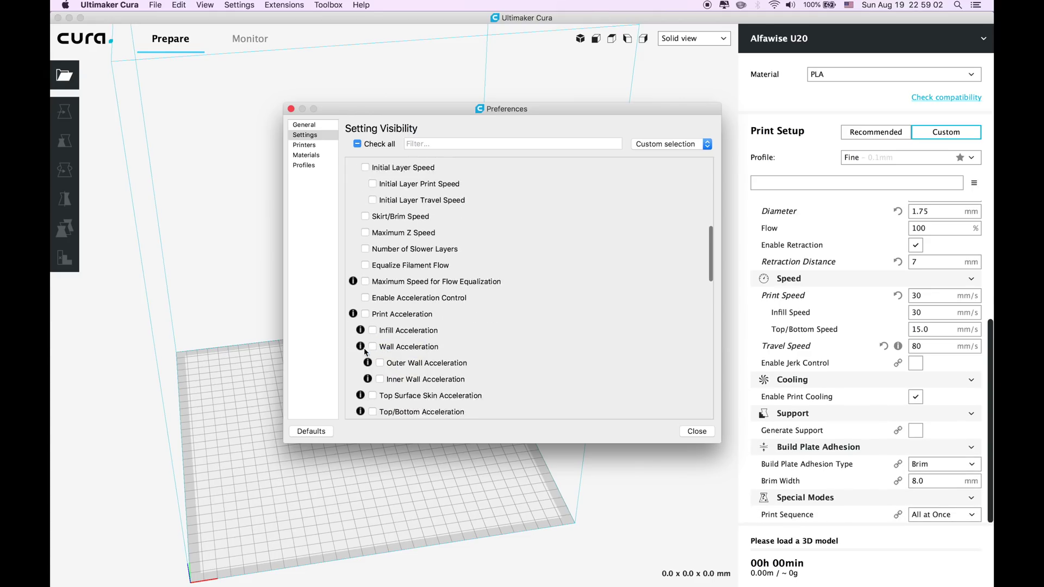
pyautogui.scroll(-2, 365, 350)
pyautogui.click(697, 431)
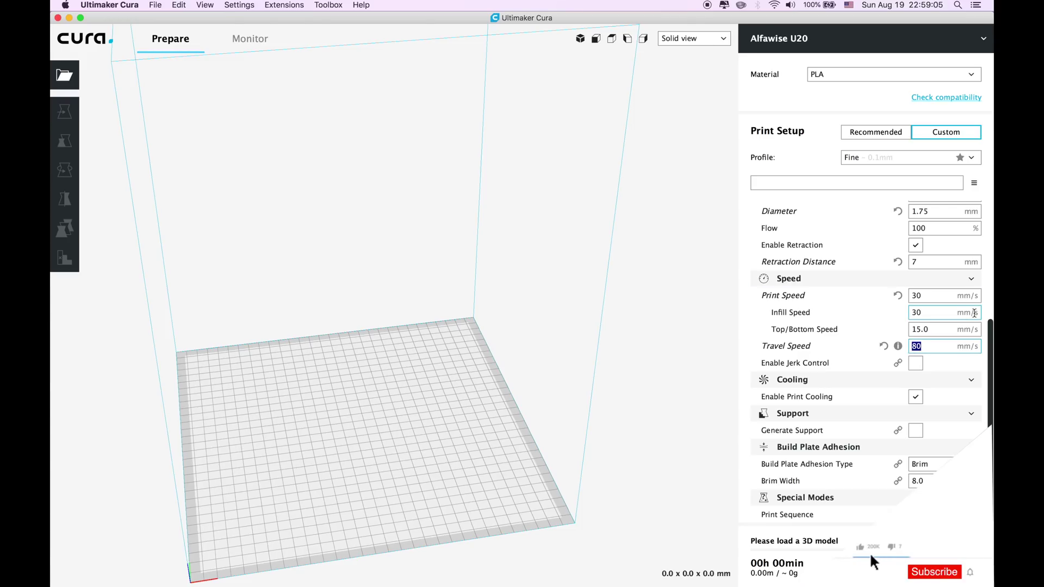
# Confirm the 80 mm/s travel speed and keep Brim adhesion, now 5 mm wide
pyautogui.click(932, 346)
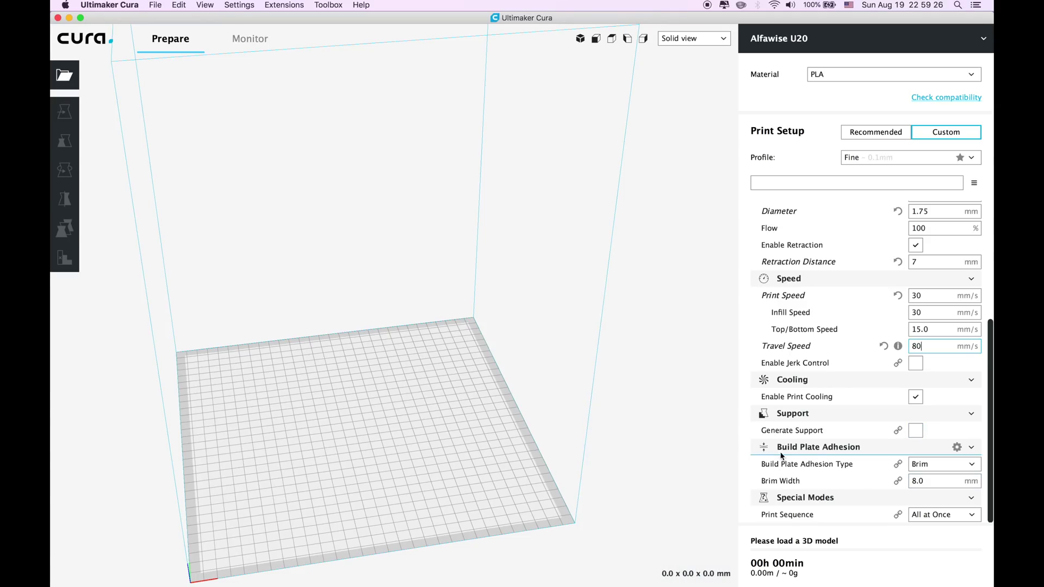
pyautogui.click(952, 465)
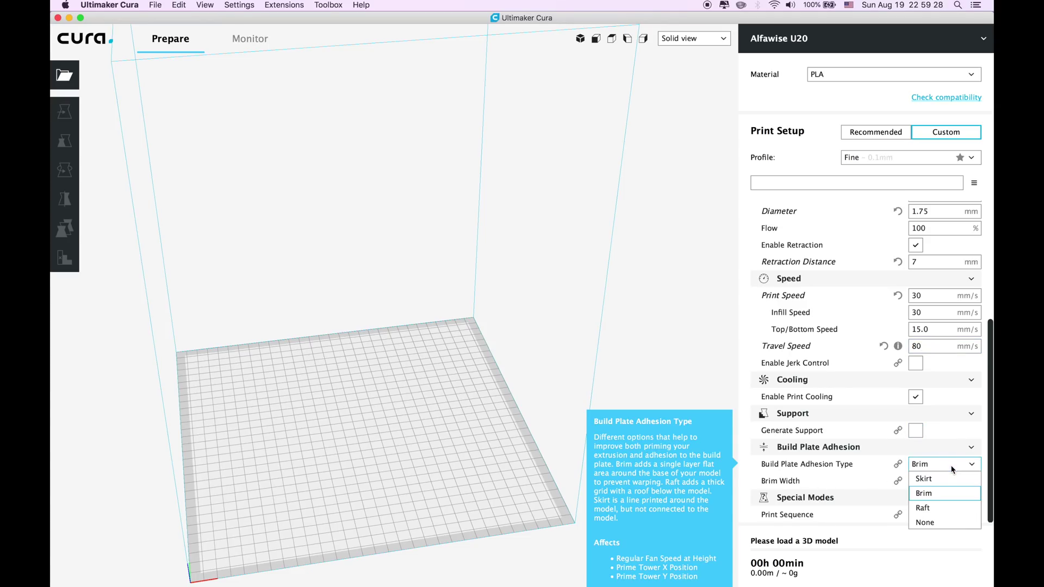
pyautogui.click(941, 480)
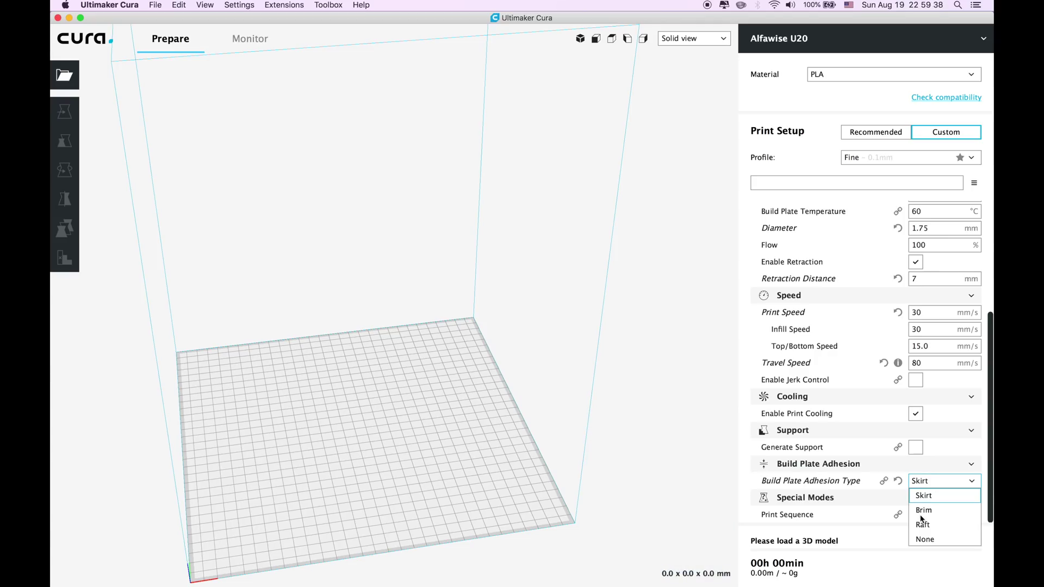
pyautogui.click(922, 513)
pyautogui.scroll(-1, 921, 519)
pyautogui.doubleClick(916, 486)
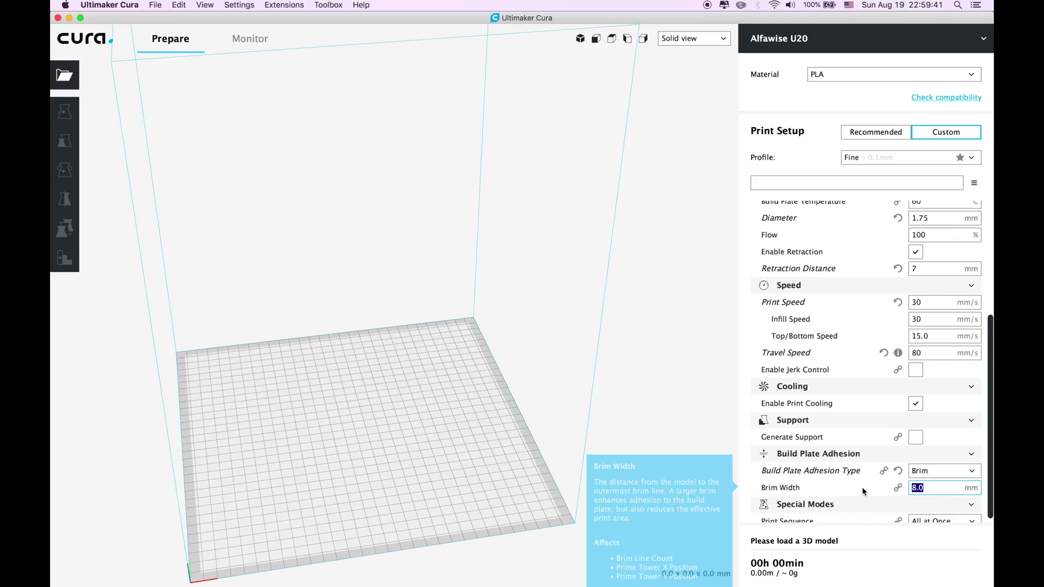
pyautogui.write('5')
pyautogui.click(930, 470)
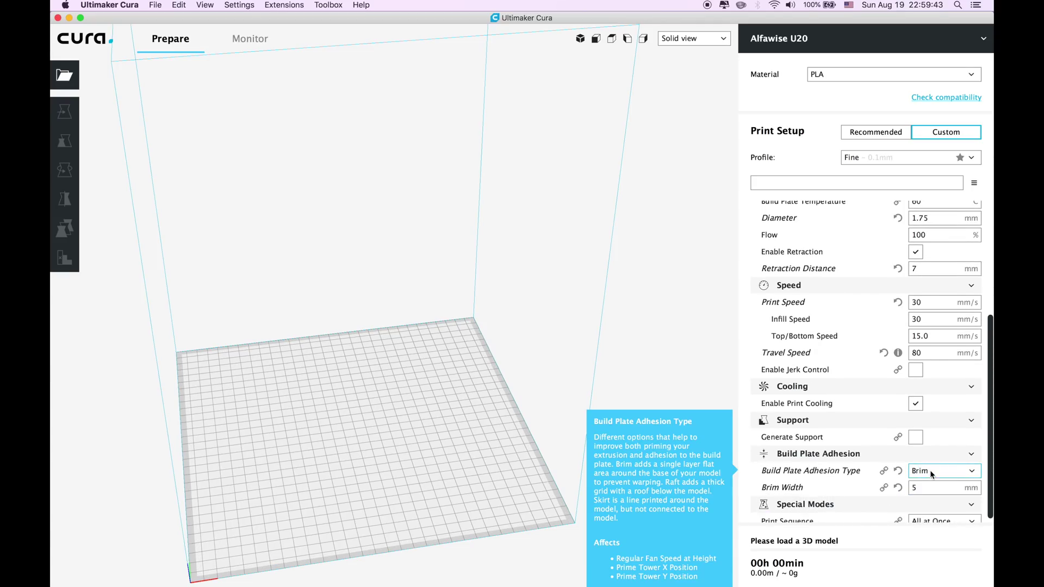
pyautogui.scroll(-1, 939, 497)
pyautogui.moveTo(788, 515)
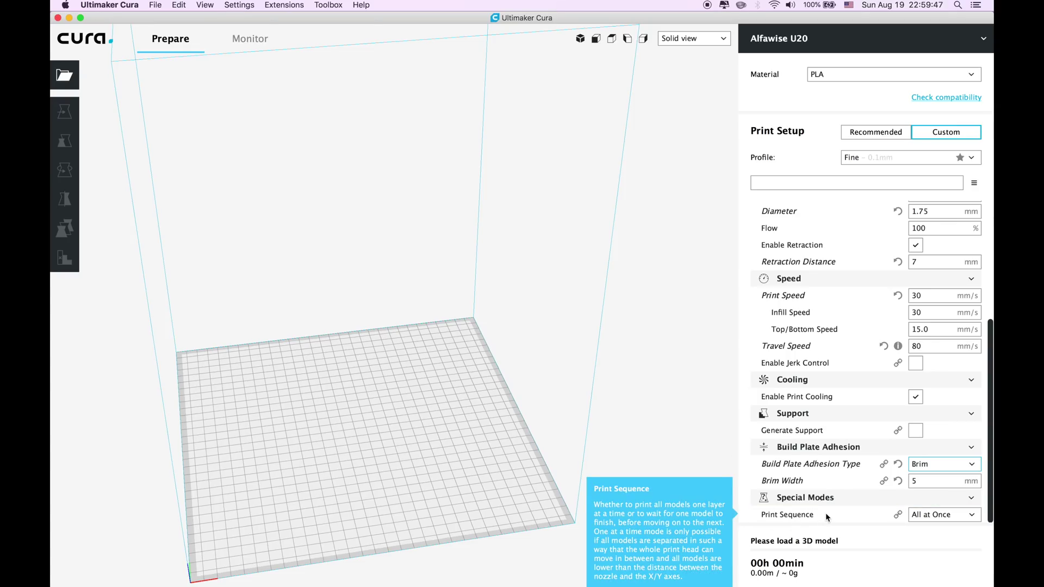
# Leave Print Sequence as All at Once after briefly trying One at a Time
pyautogui.click(940, 522)
pyautogui.click(940, 523)
pyautogui.click(939, 543)
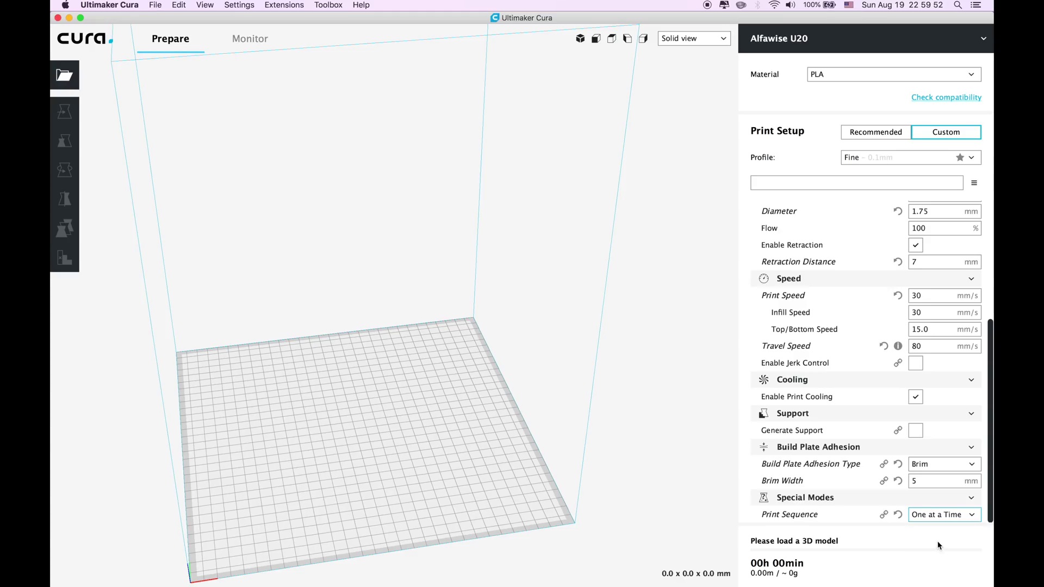
pyautogui.click(961, 516)
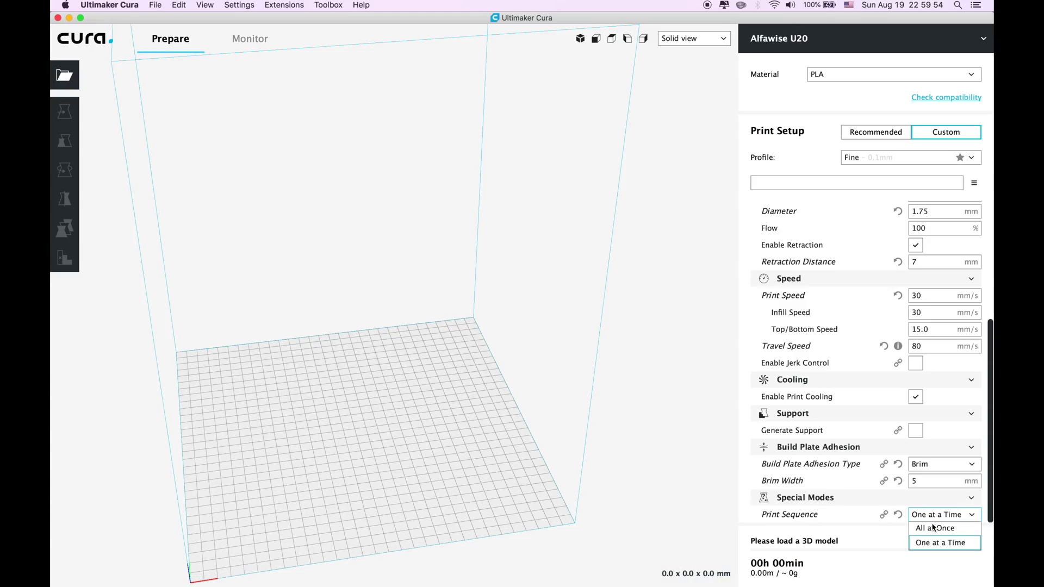
pyautogui.click(927, 531)
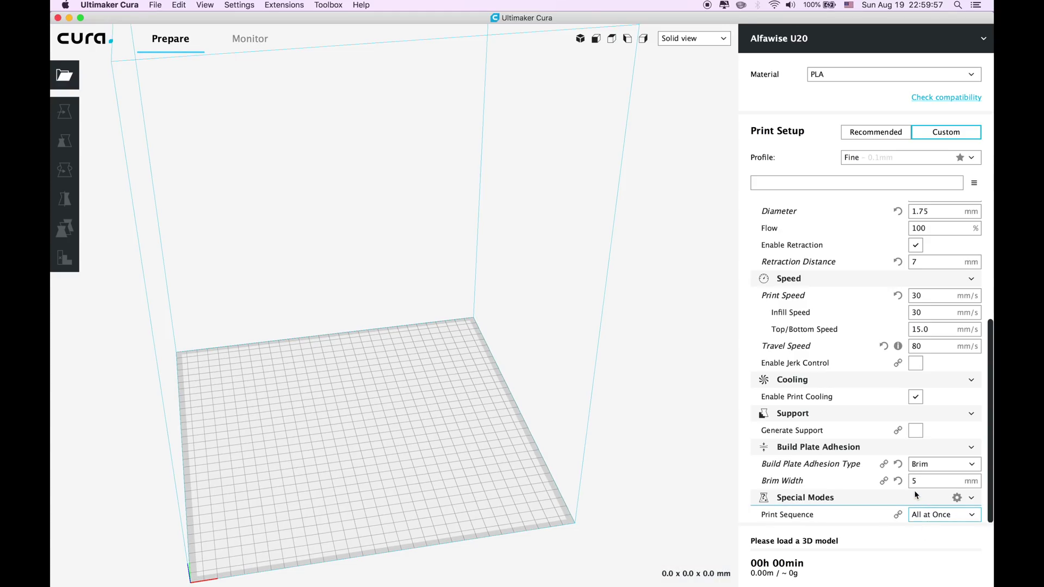
pyautogui.scroll(5, 869, 465)
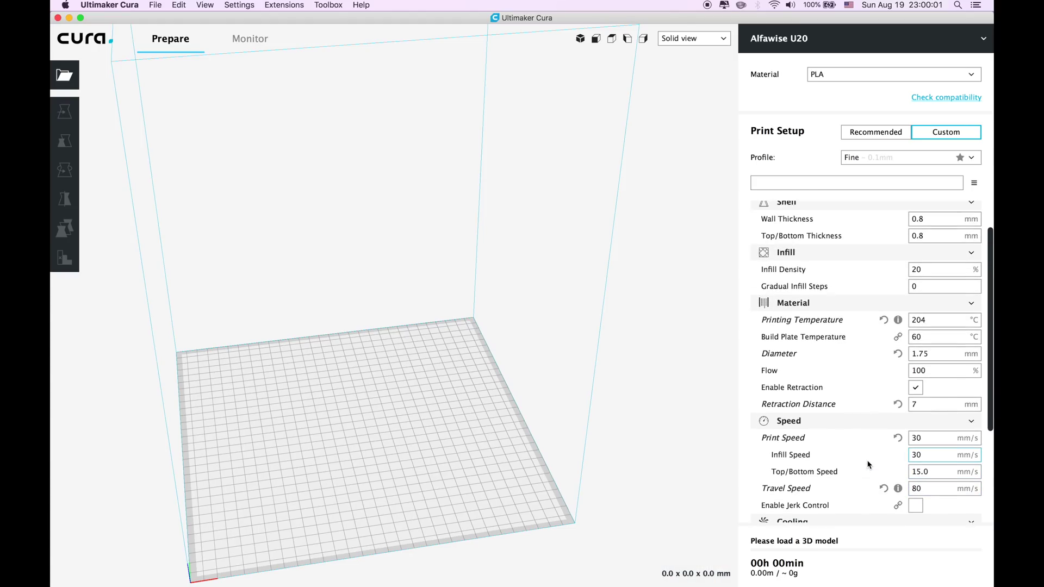
pyautogui.scroll(2, 869, 313)
pyautogui.scroll(1, 869, 313)
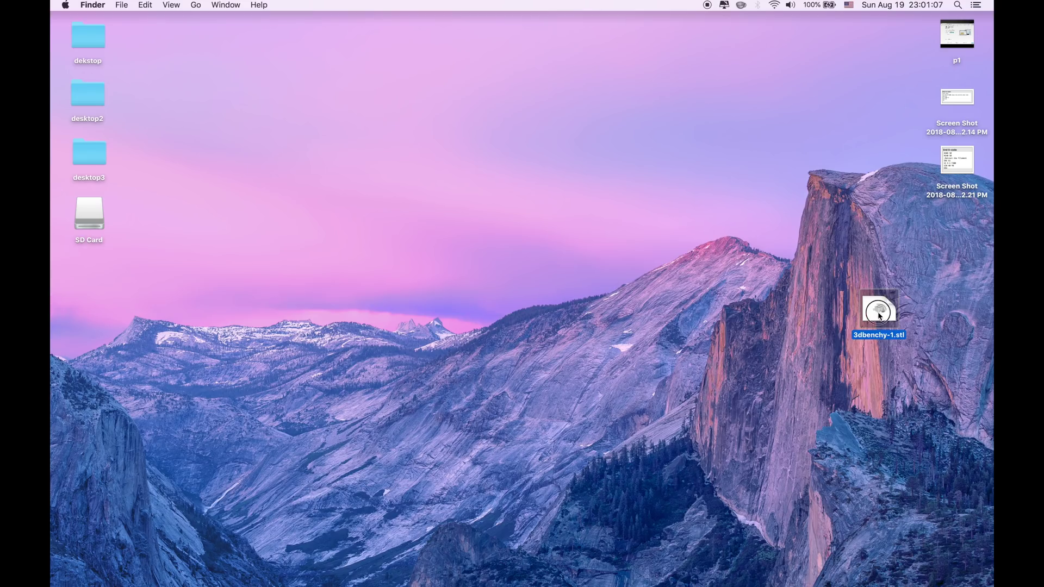
# Drag 3dbenchy-1.stl from the desktop onto the build plate and orbit around it
pyautogui.click(749, 355)
pyautogui.moveTo(750, 355); pyautogui.dragTo(520, 394)
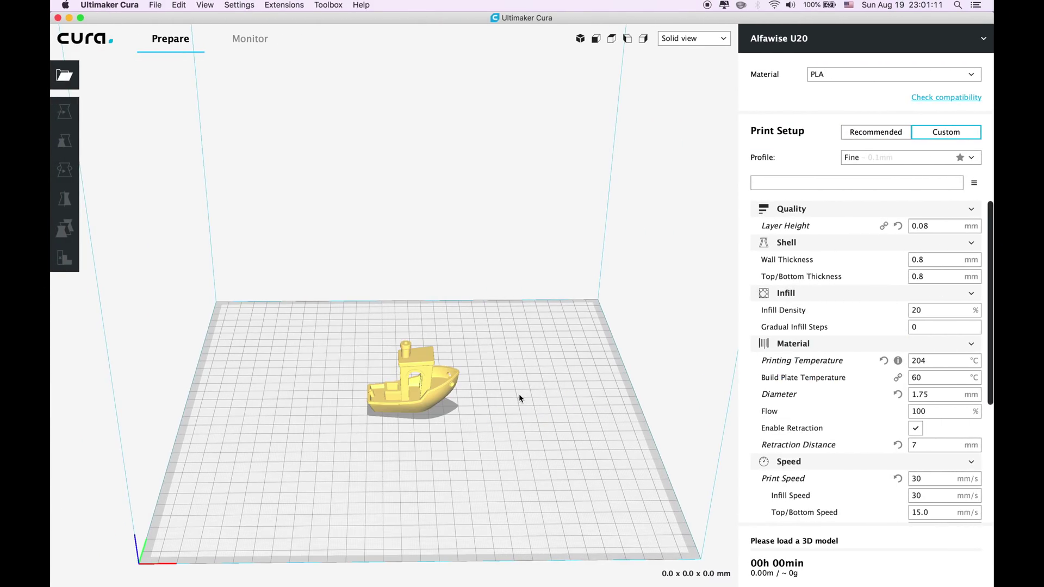
pyautogui.moveTo(448, 437); pyautogui.dragTo(546, 349, button='right')
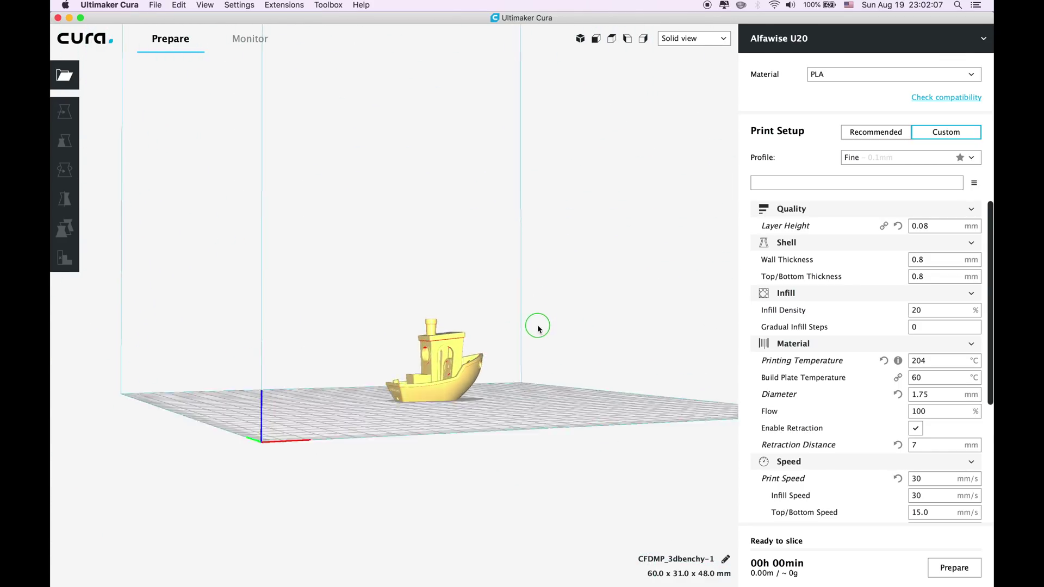
pyautogui.moveTo(545, 350)
pyautogui.mouseDown(button='right')
pyautogui.moveTo(511, 501)
pyautogui.moveTo(408, 326)
pyautogui.moveTo(425, 343)
pyautogui.mouseUp(button='right')
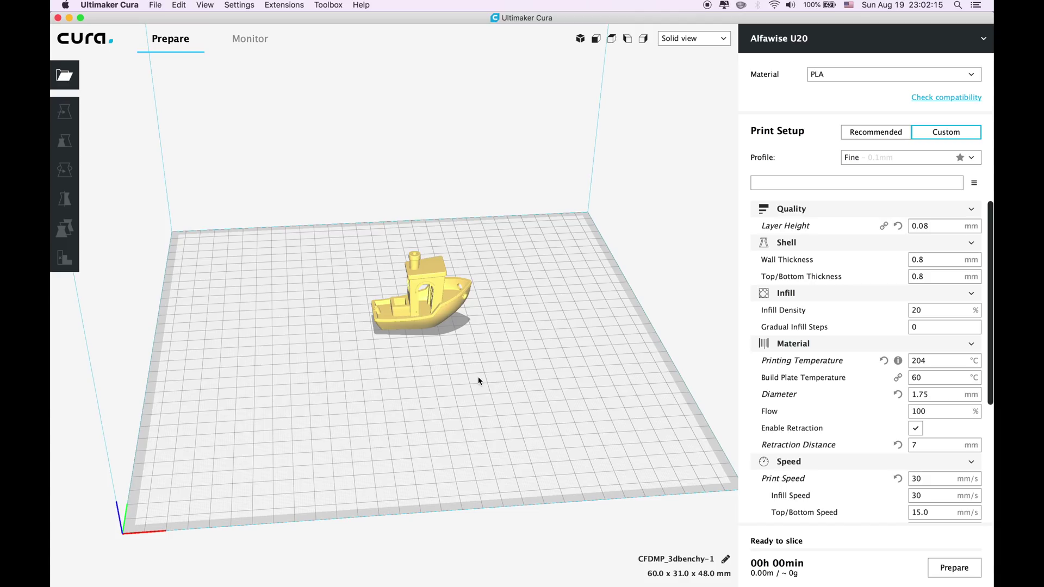
pyautogui.moveTo(478, 381)
pyautogui.mouseDown(button='right')
pyautogui.moveTo(566, 413)
pyautogui.moveTo(319, 302)
pyautogui.moveTo(450, 443)
pyautogui.moveTo(527, 436)
pyautogui.moveTo(490, 395)
pyautogui.moveTo(499, 444)
pyautogui.mouseUp(button='right')
pyautogui.scroll(3, 501, 442)
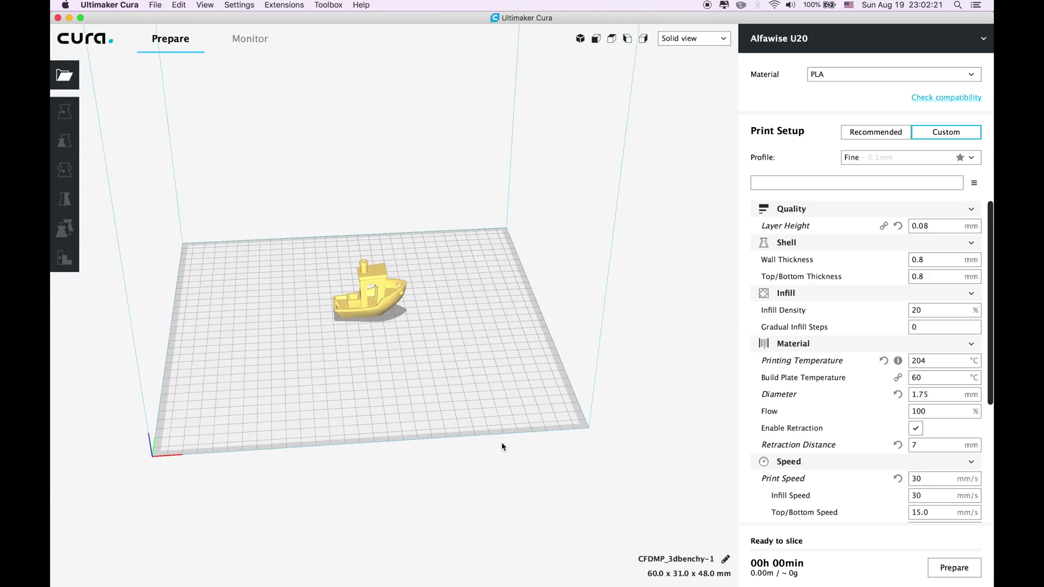
pyautogui.scroll(-3, 501, 442)
pyautogui.scroll(-3, 502, 442)
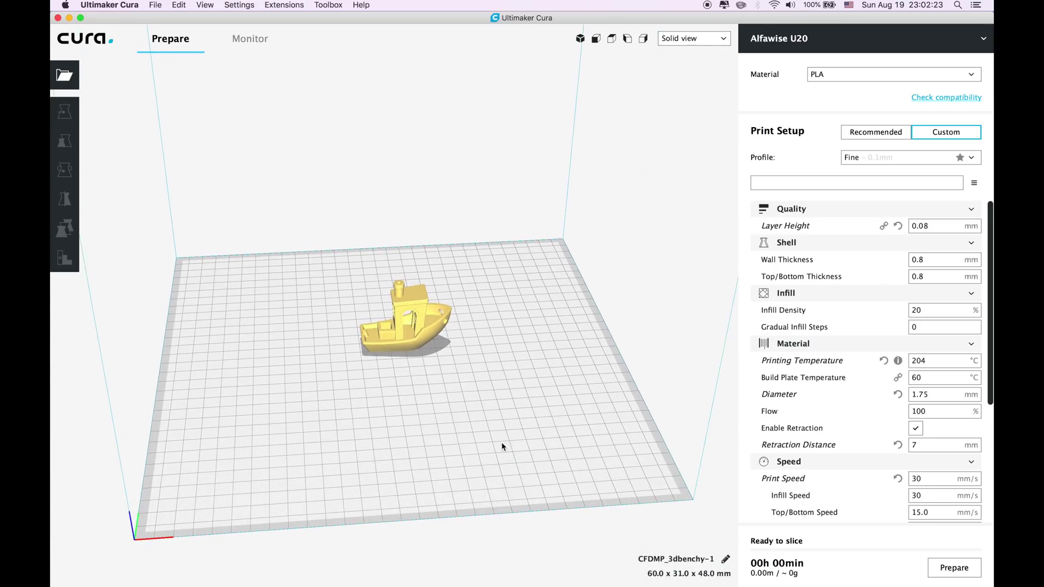
pyautogui.click(471, 355)
pyautogui.moveTo(470, 355); pyautogui.dragTo(430, 379, button='right')
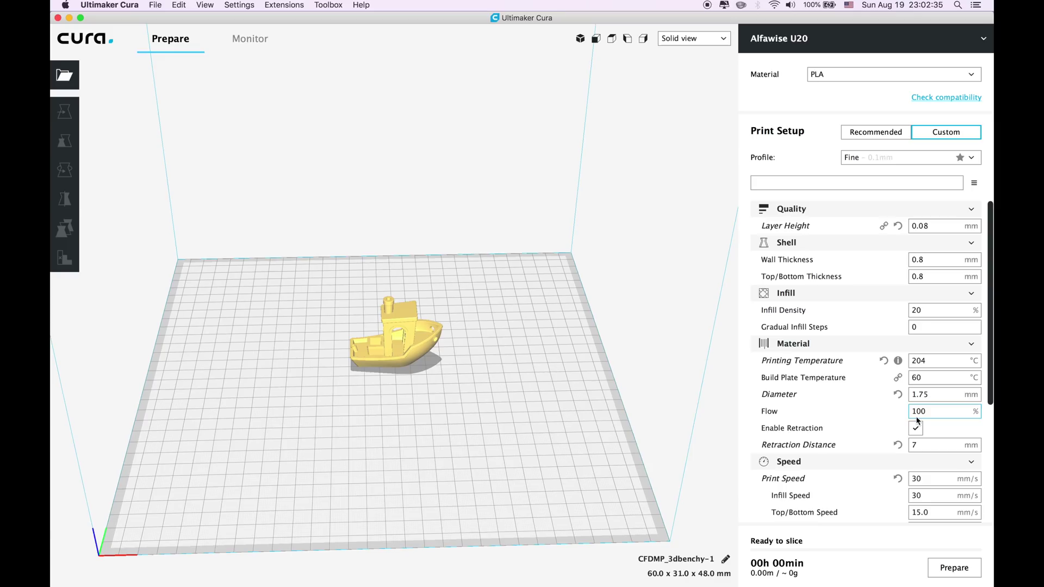
pyautogui.scroll(-1, 992, 319)
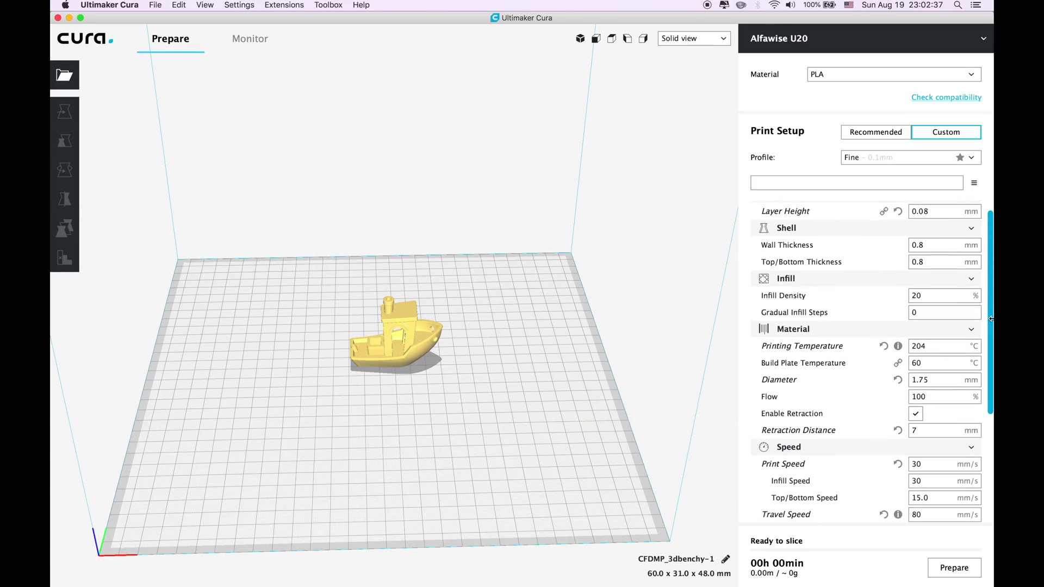
pyautogui.scroll(-5, 991, 319)
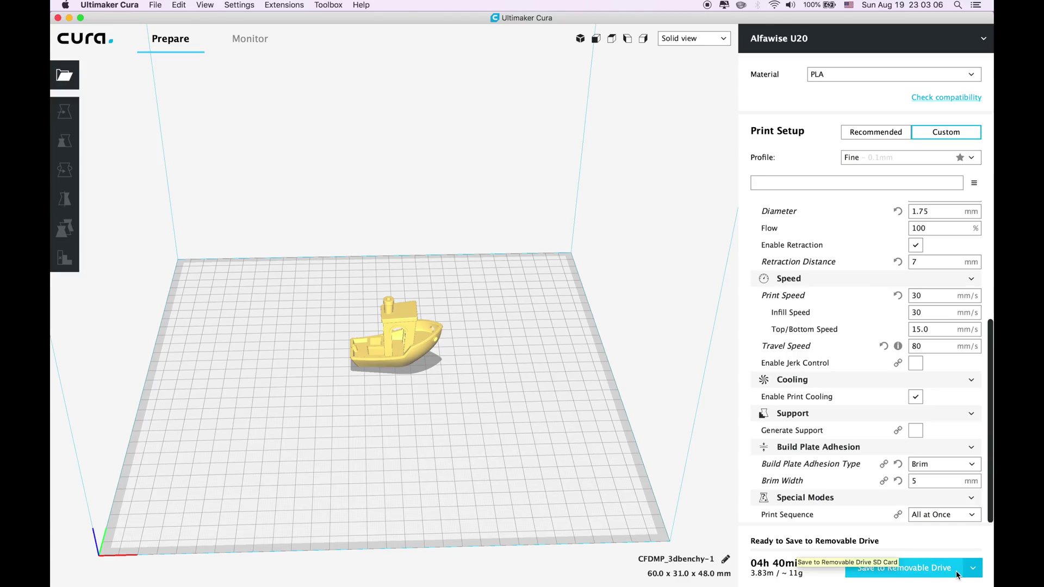
# Save the sliced Benchy G-code to the SD Card from the Save to Removable Drive menu
pyautogui.click(976, 571)
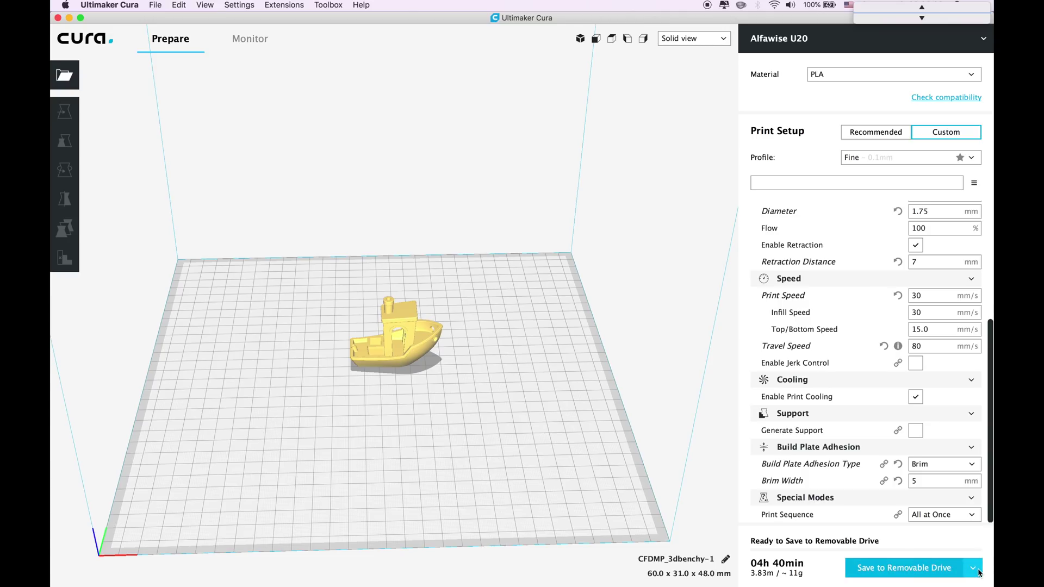
pyautogui.click(980, 574)
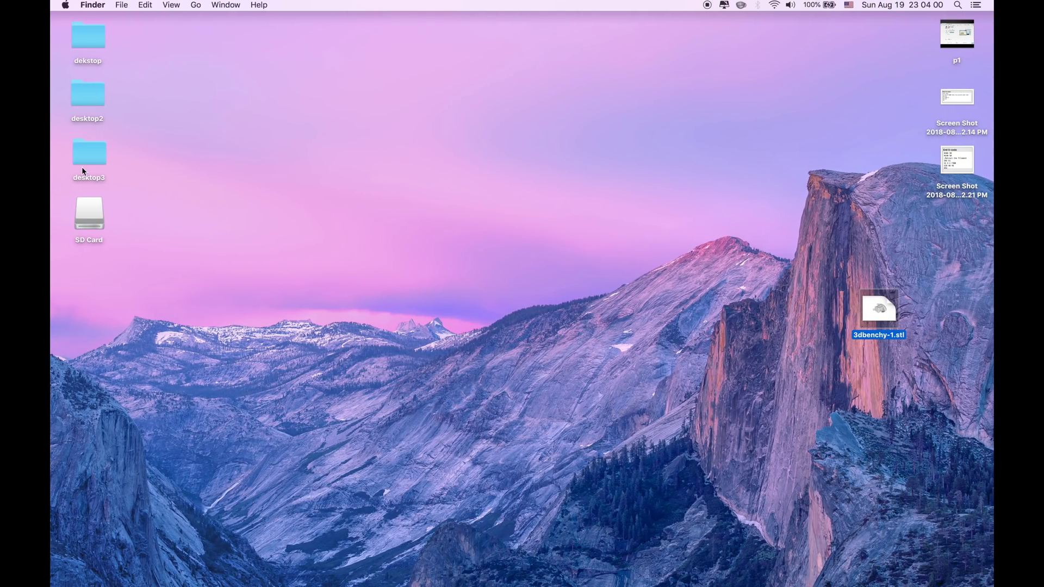
# Open the SD Card window, then enlarge and reposition it
pyautogui.doubleClick(91, 210)
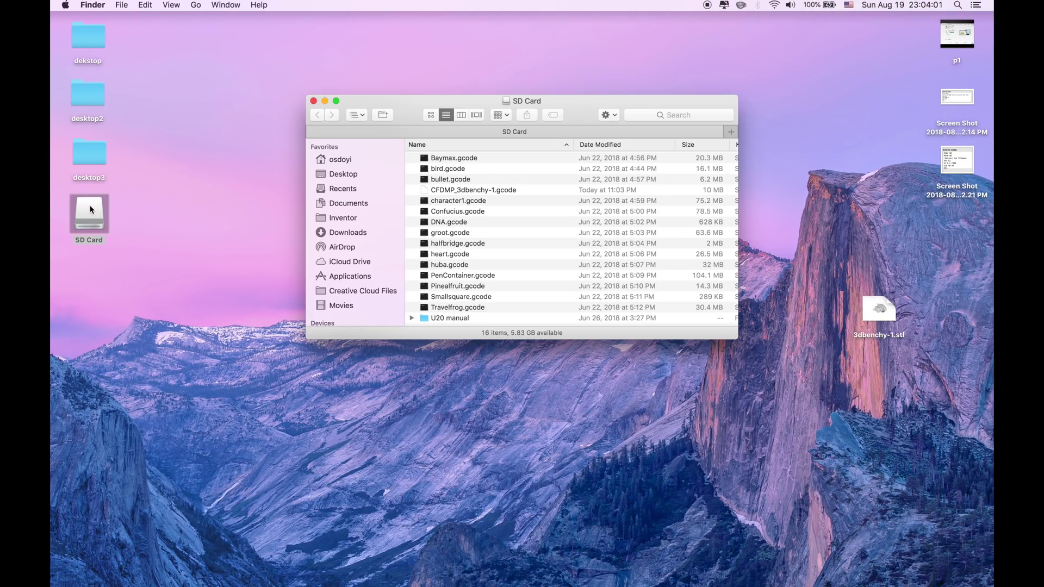
pyautogui.moveTo(736, 338); pyautogui.dragTo(866, 449)
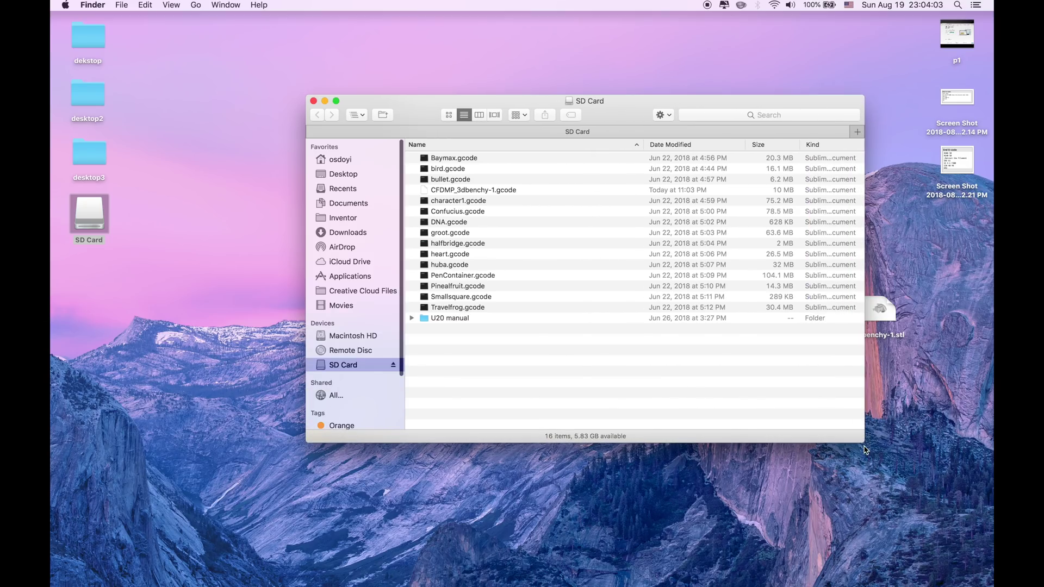
pyautogui.moveTo(668, 103); pyautogui.dragTo(560, 84)
# Rename CFDMP_3dbenchy-1.gcode to benchy.gcode and close the SD Card window
pyautogui.click(410, 138)
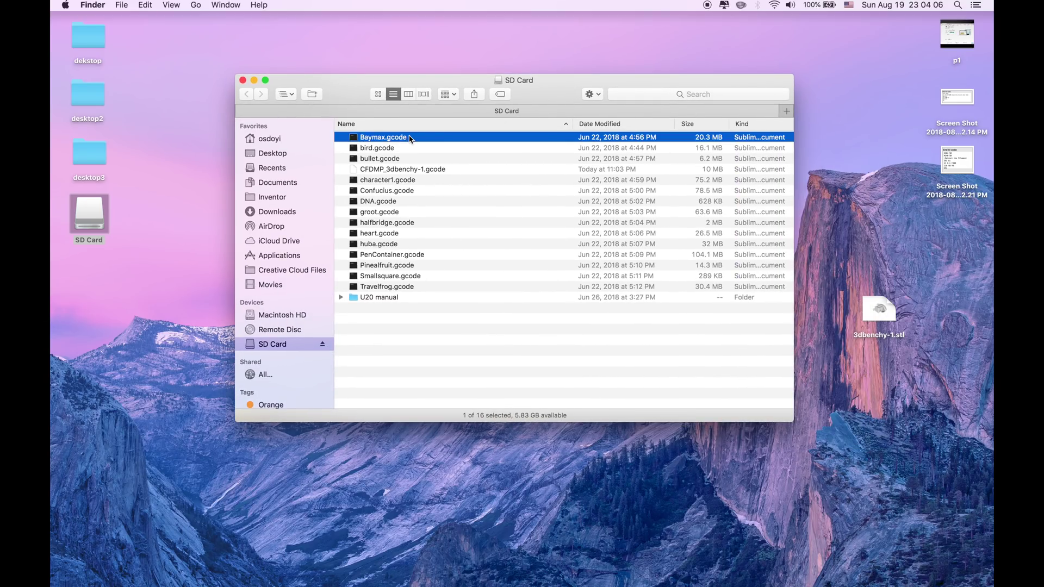
pyautogui.hotkey('shift', 'Down')
pyautogui.hotkey('shift', 'Down')
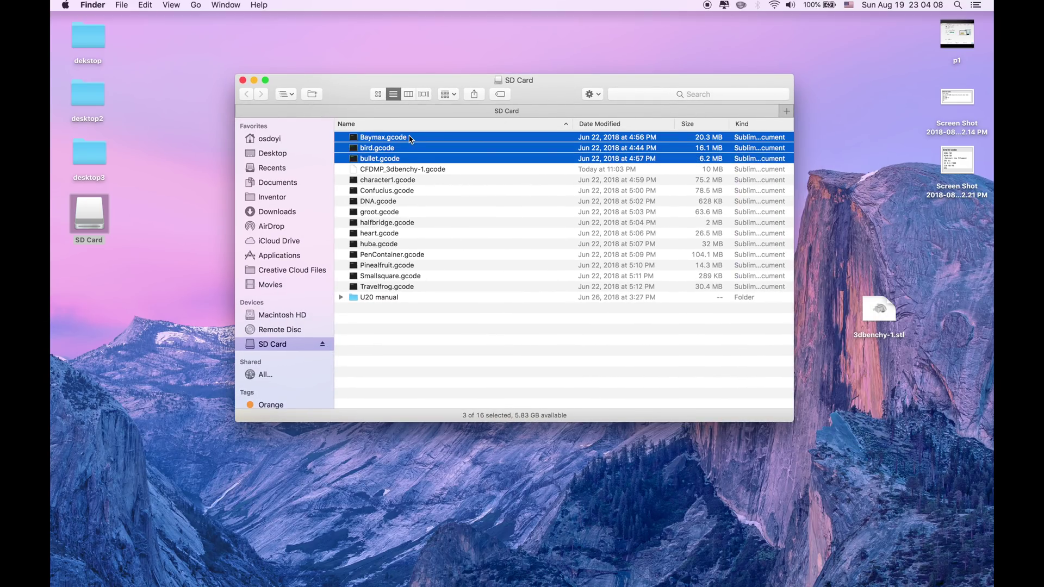
pyautogui.click(400, 170)
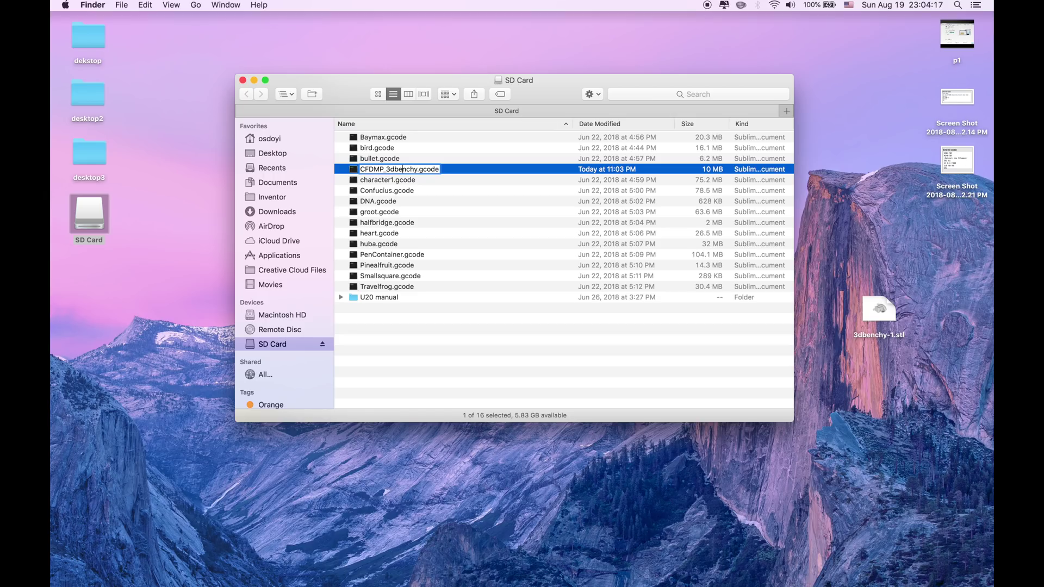
pyautogui.press('Return')
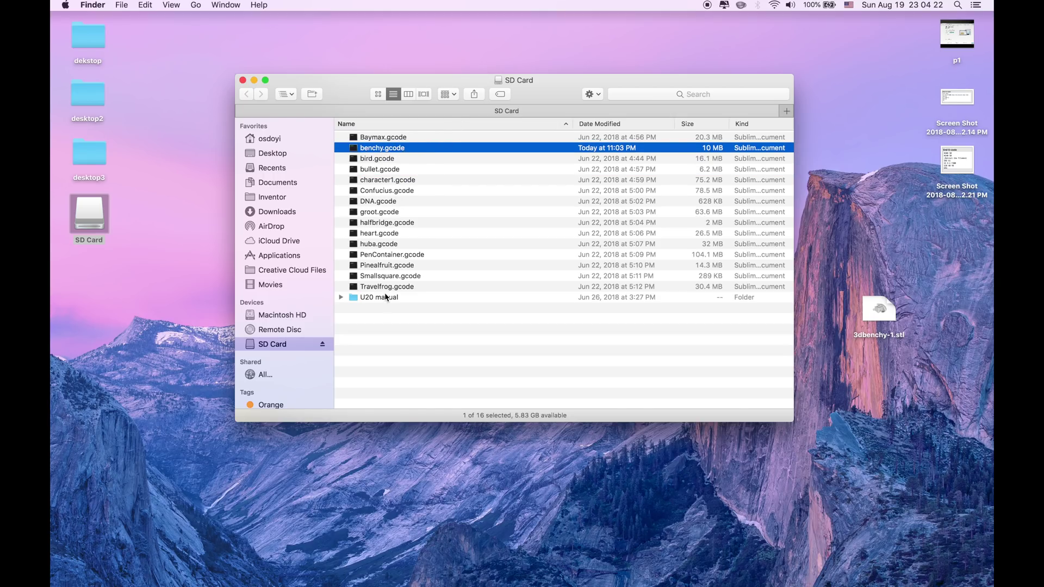
pyautogui.press('super+w')
# Bring up the SD Card desktop icon's shortcut menu with the Eject "SD Card" option
pyautogui.rightClick(100, 219)
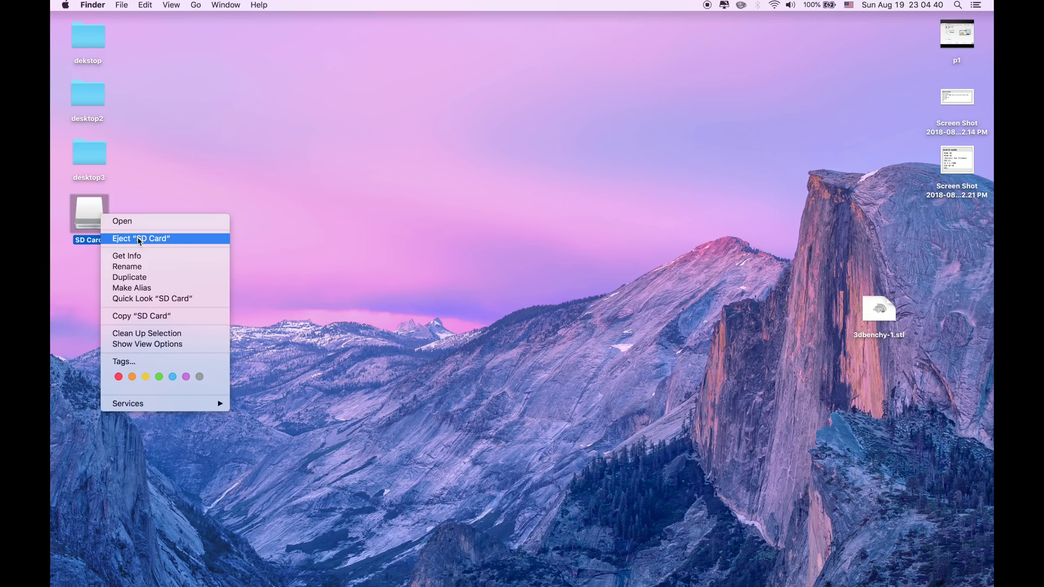